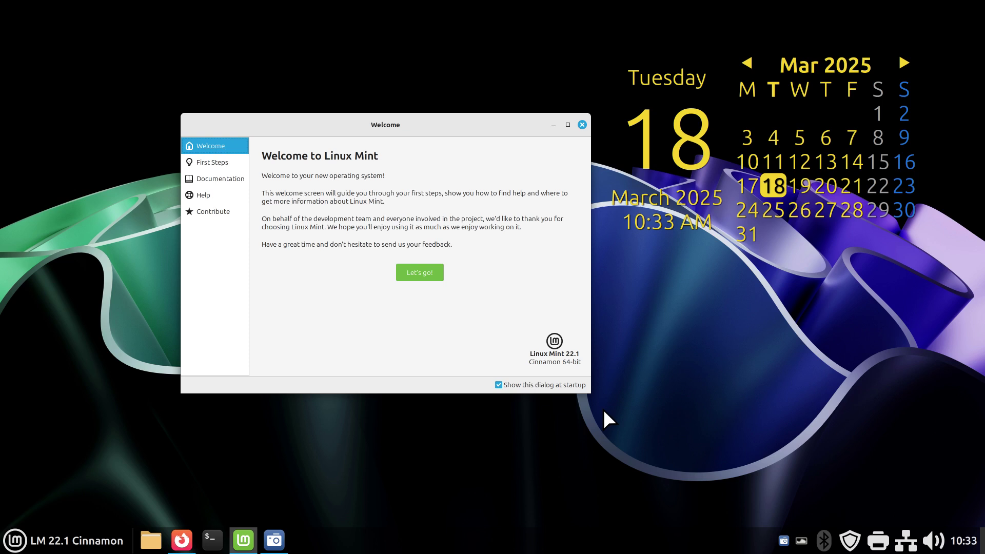
- Close the Welcome to Linux Mint window to reveal the desktop and calendar widget
left_click(582, 125)
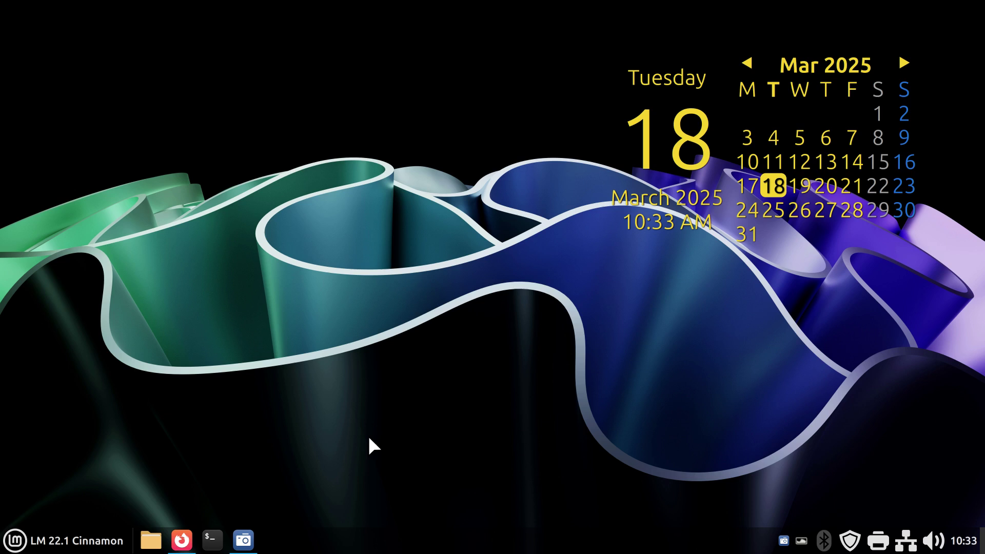
- Launch Disks by searching 'dis' in the menu and check its version information
left_click(44, 551)
type("dis")
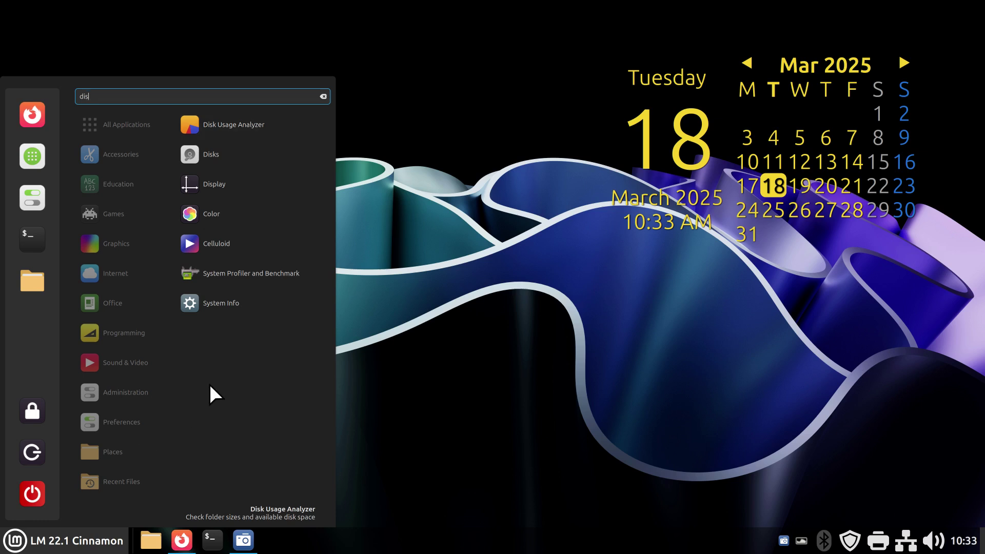
left_click(229, 155)
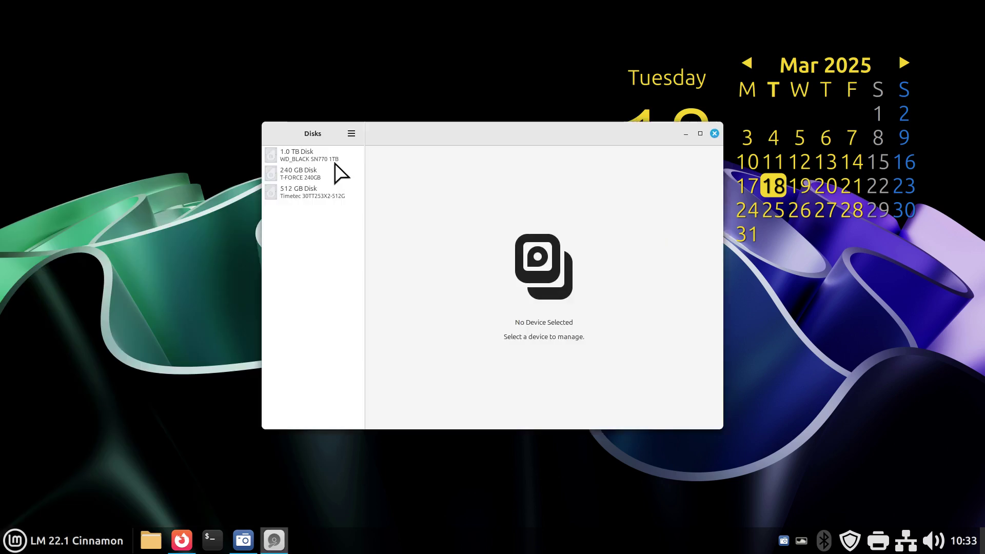
left_click(350, 138)
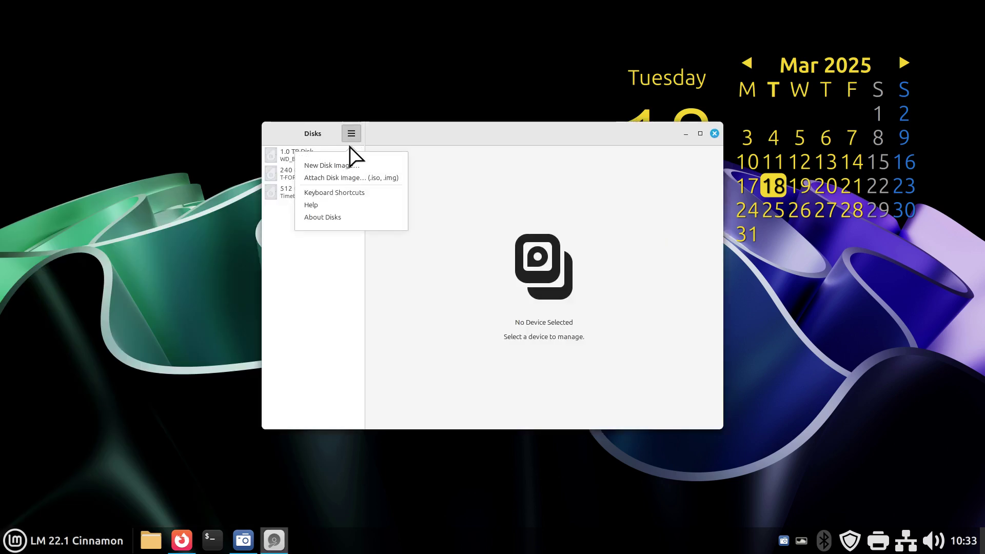
left_click(348, 221)
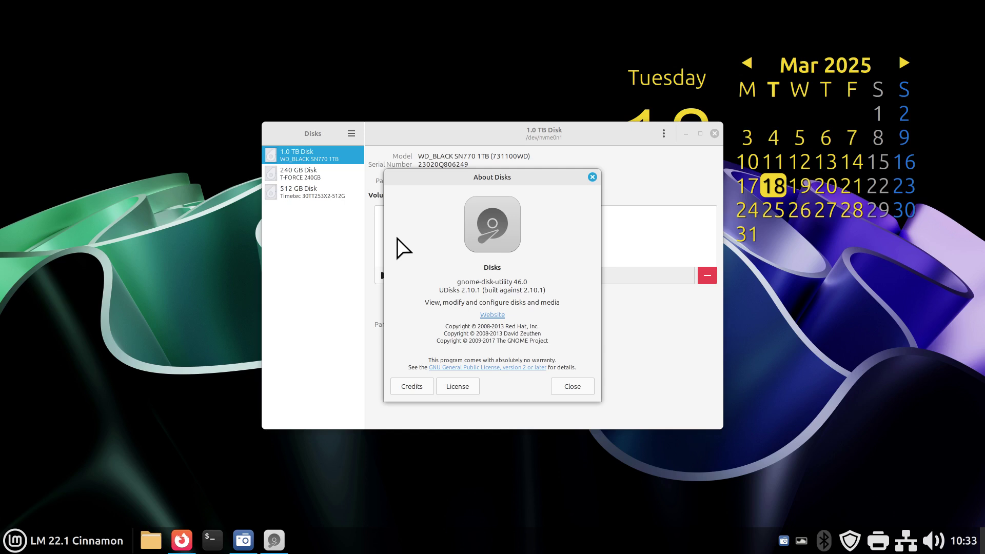
left_click(592, 177)
- Select the 512 GB Timetec disk, move the window left, and bring up its whole-disk actions
left_click(288, 193)
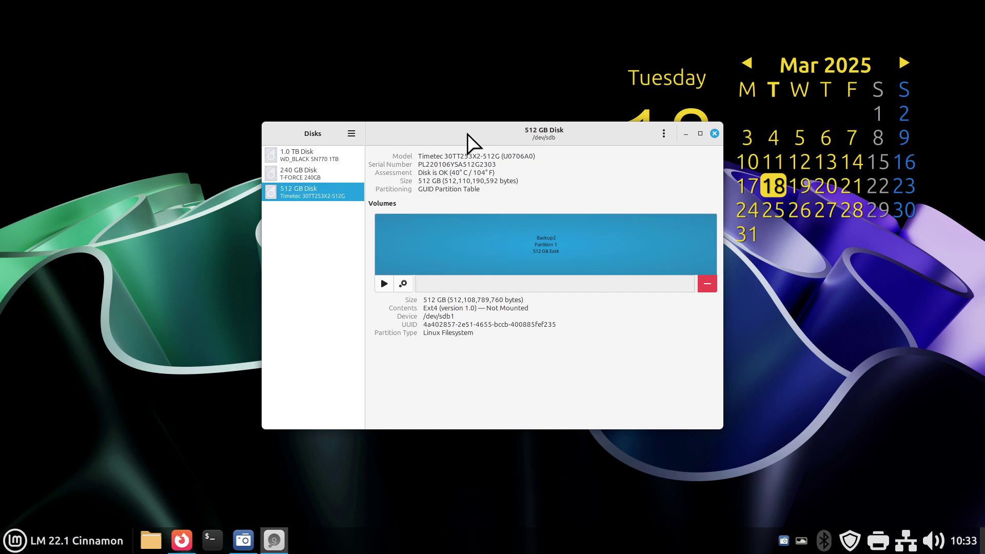
left_click_drag(468, 133, 346, 123)
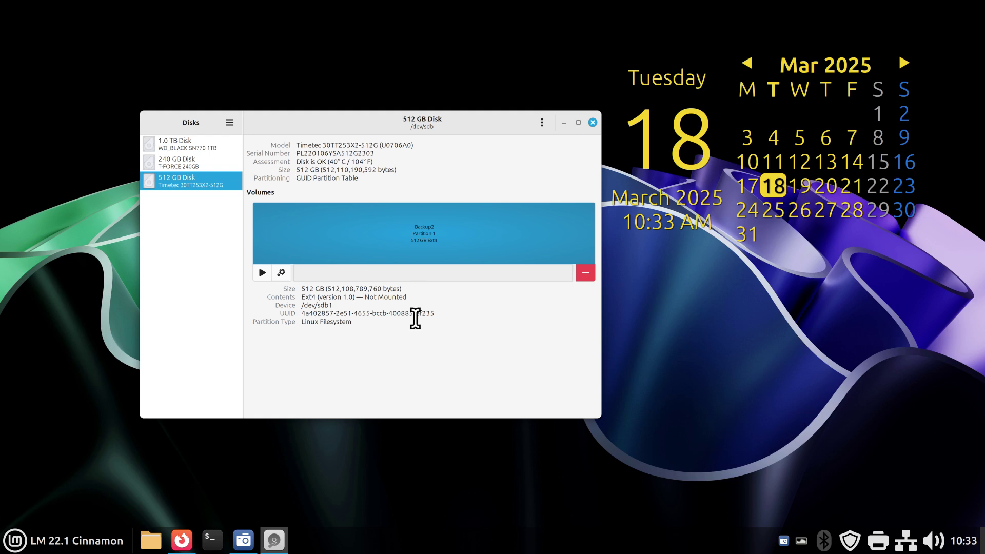
left_click(281, 272)
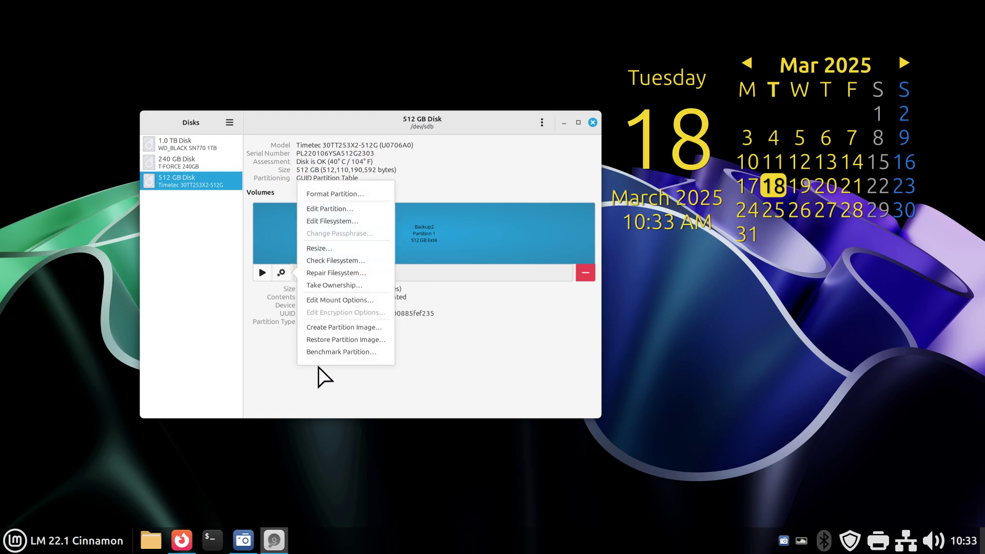
left_click(524, 148)
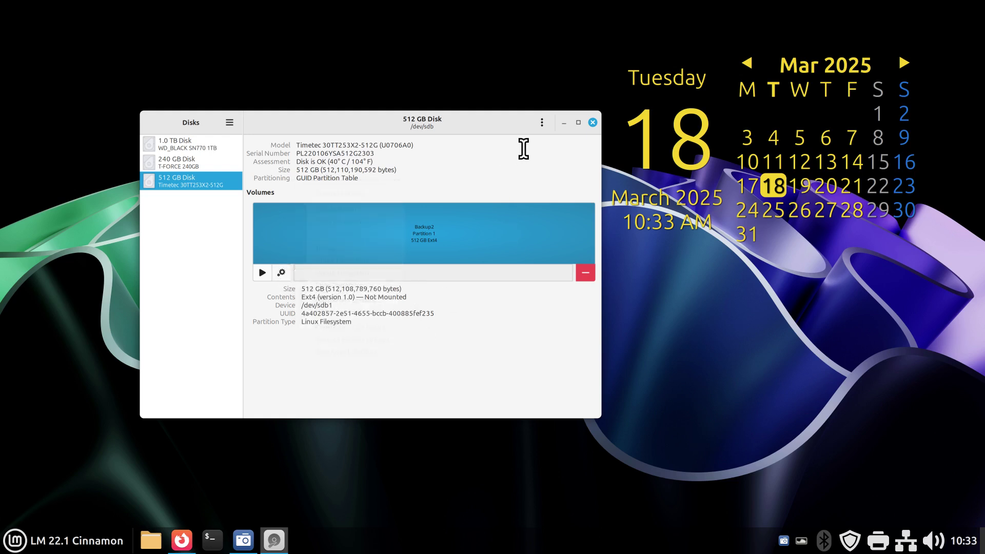
left_click(544, 121)
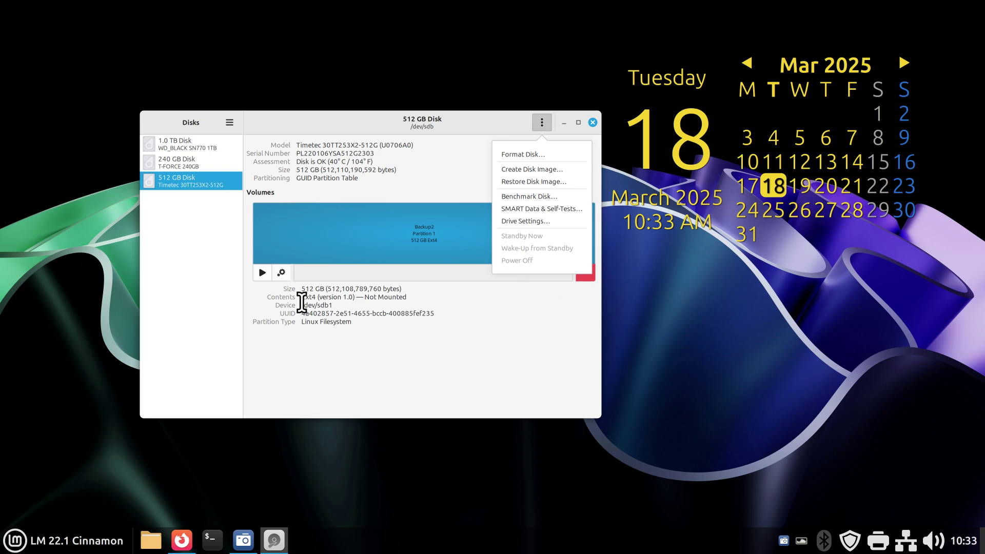
- Benchmark the 512 GB disk with write test enabled, authorizing with the password: 478.6 MB/s read, 463.0 MB/s write
left_click(551, 200)
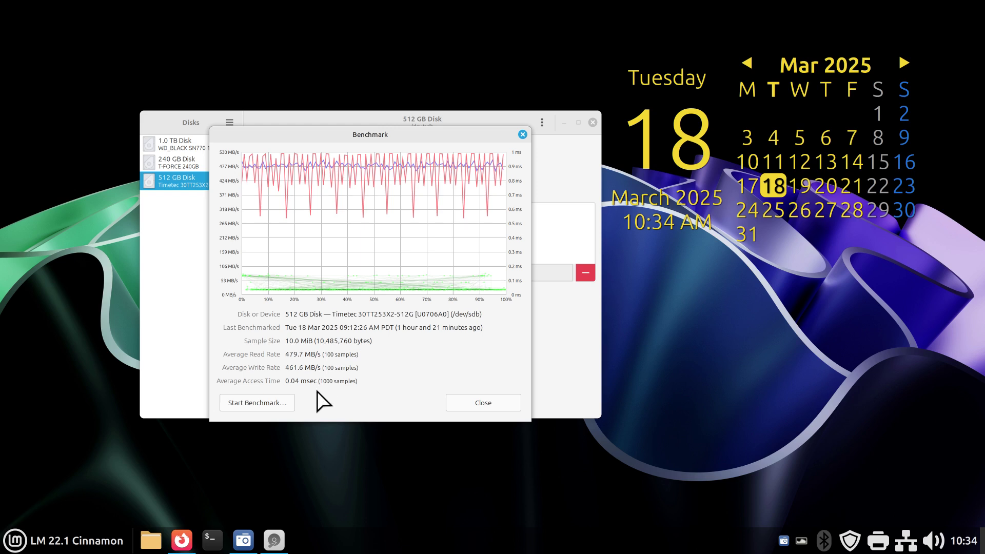
left_click(251, 403)
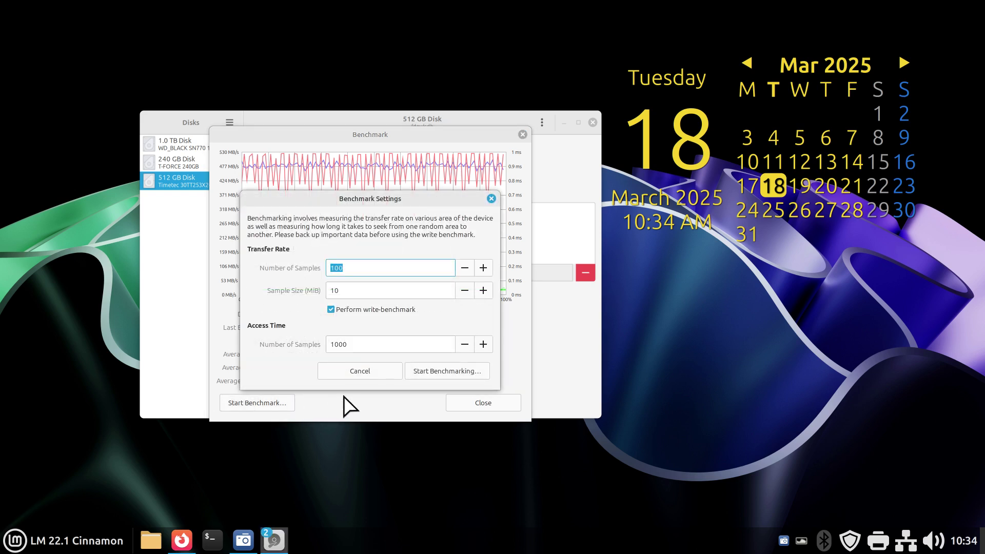
left_click(331, 309)
left_click(332, 309)
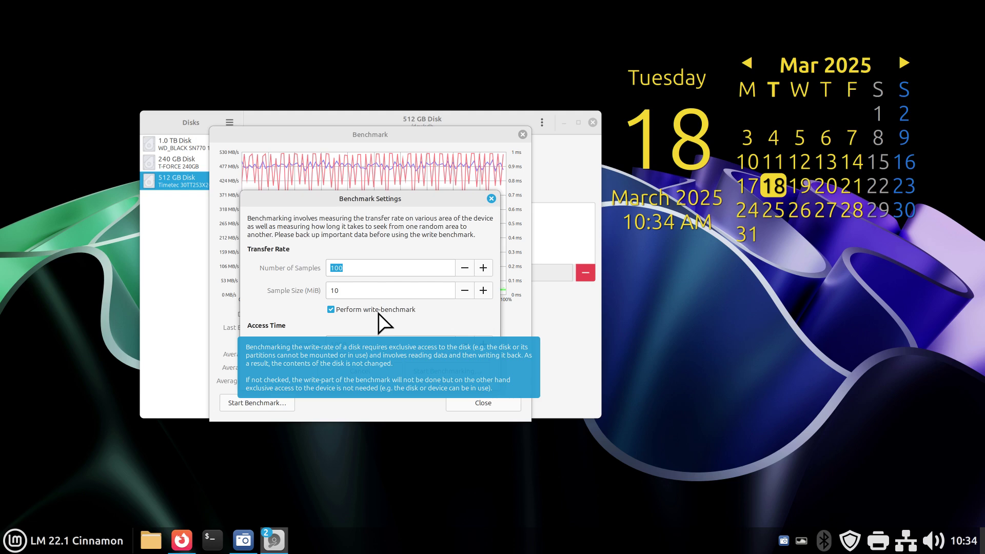
left_click(460, 368)
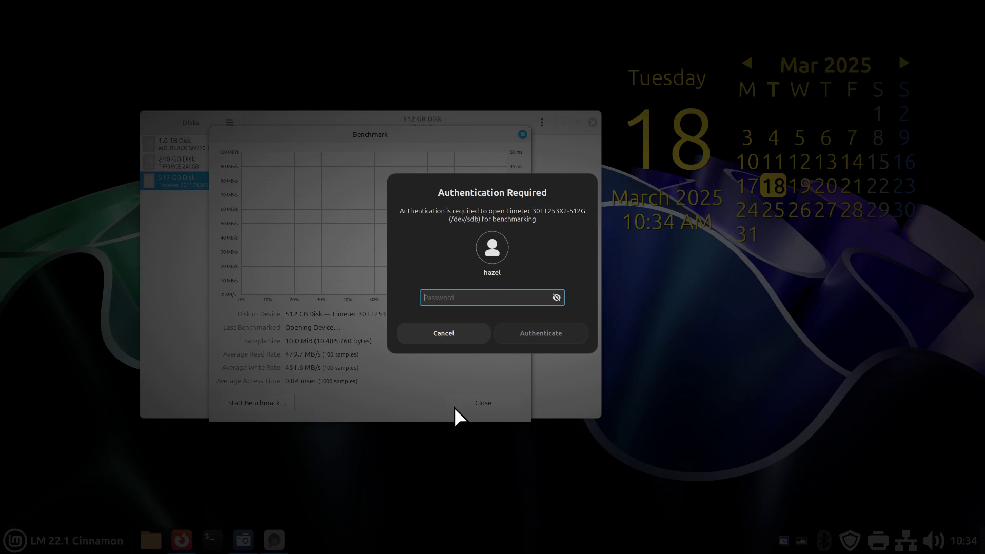
type("******")
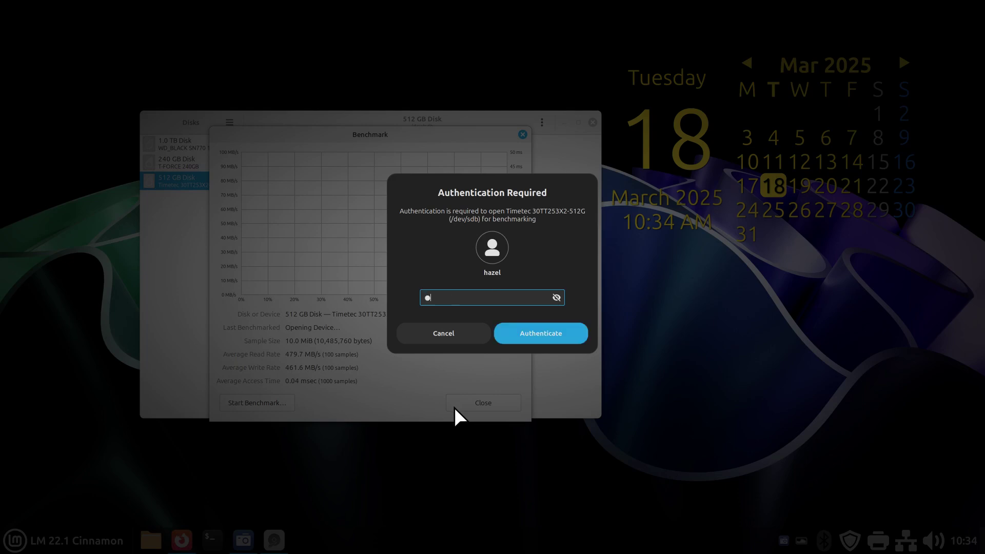
key("Return")
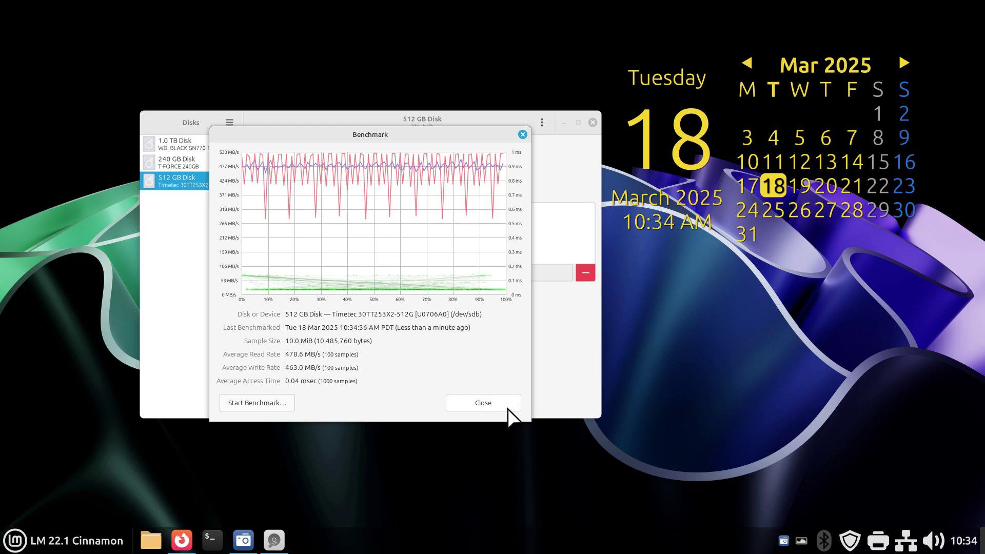
- Benchmark the 1.0 TB WD_BLACK SN770 NVMe disk with default settings, getting 4.6 GB/s read and 3.6 GB/s write
left_click(483, 403)
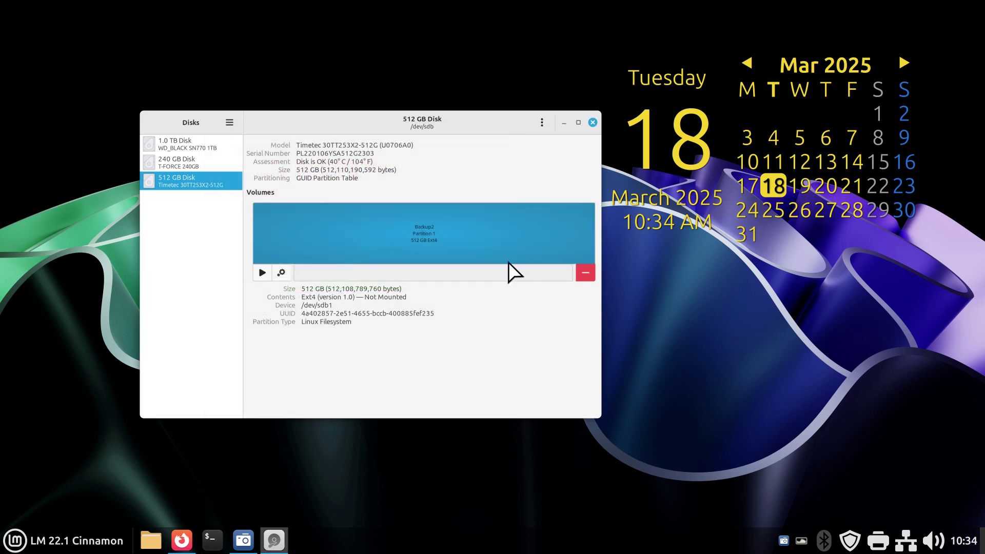
left_click(213, 145)
left_click(541, 123)
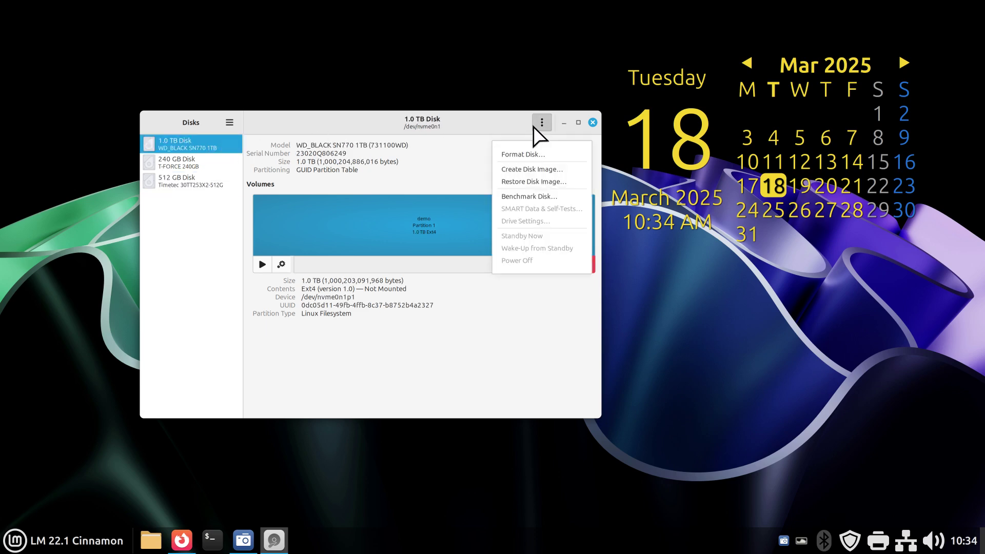
left_click(554, 195)
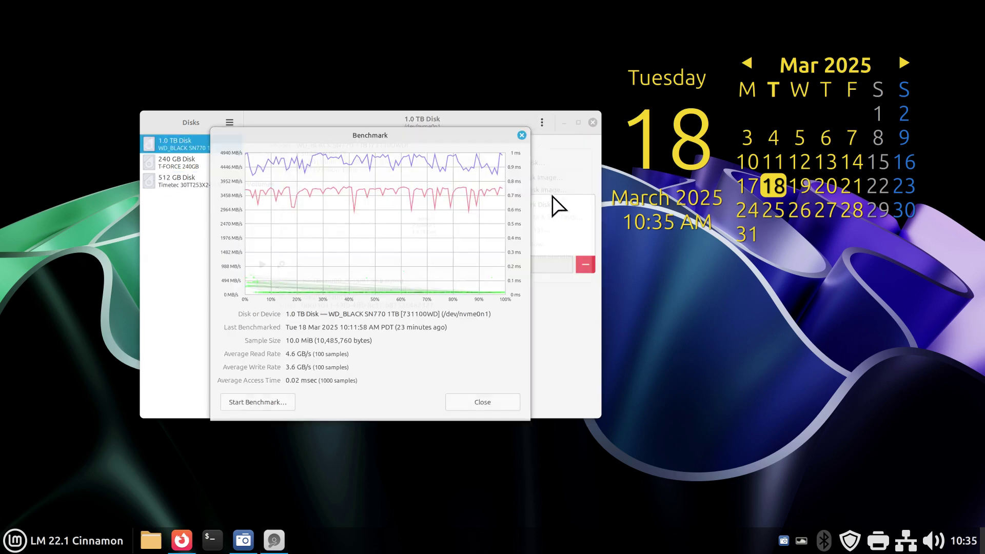
left_click(251, 408)
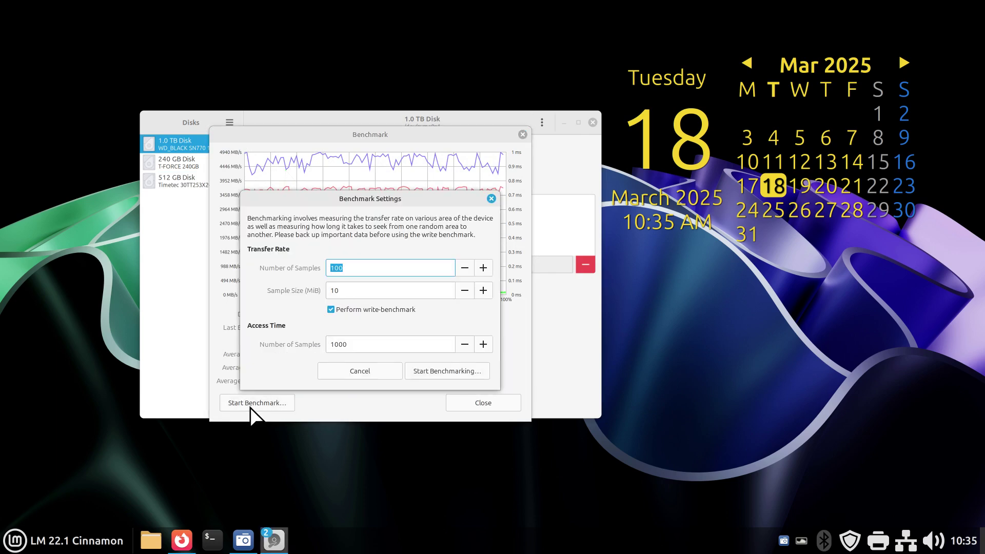
left_click(451, 374)
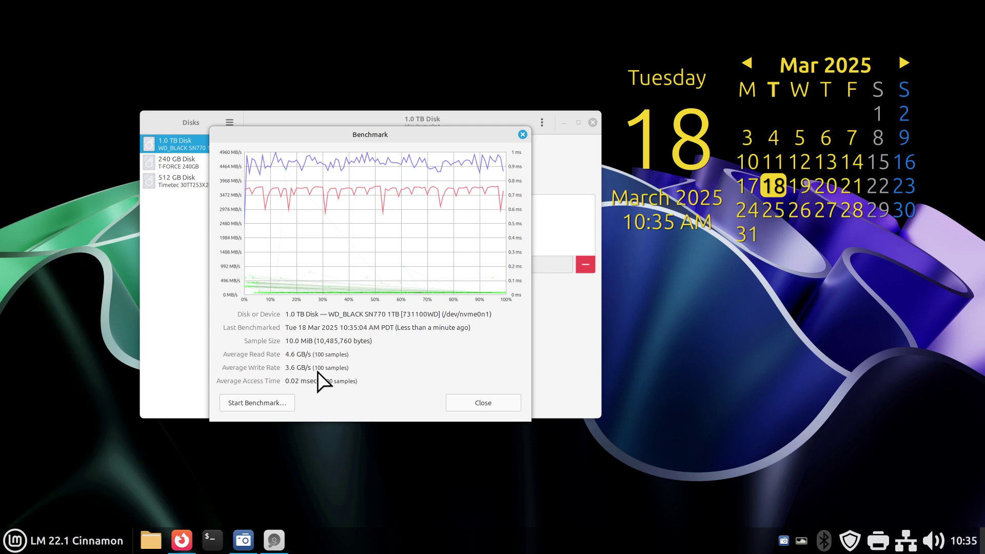
left_click(523, 136)
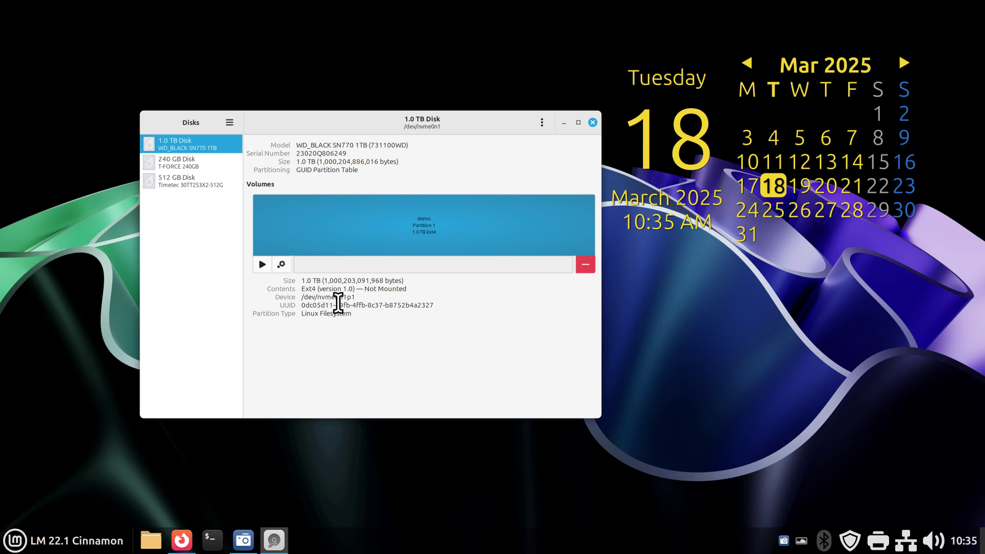
- Select the 512 GB disk, then close the Disks window
left_click(195, 184)
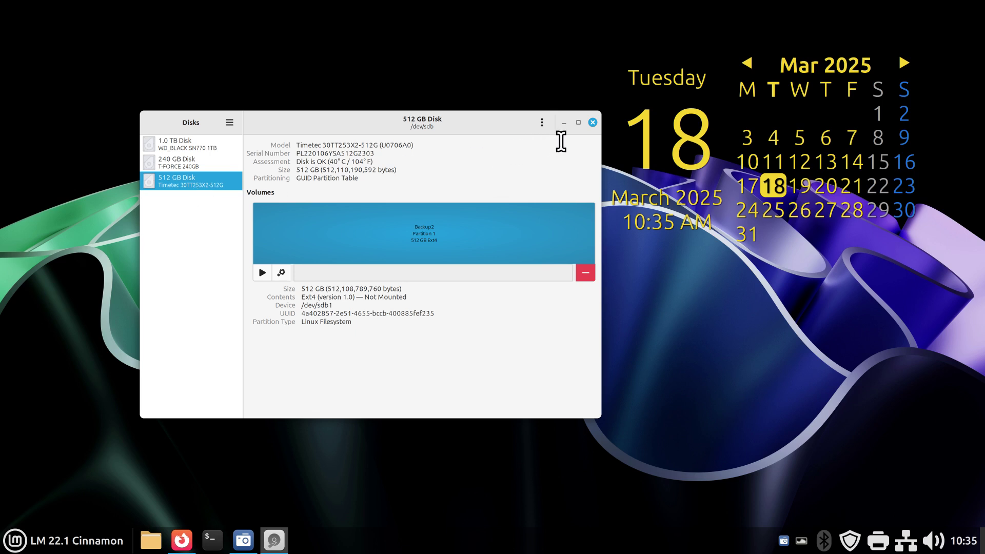
left_click(593, 122)
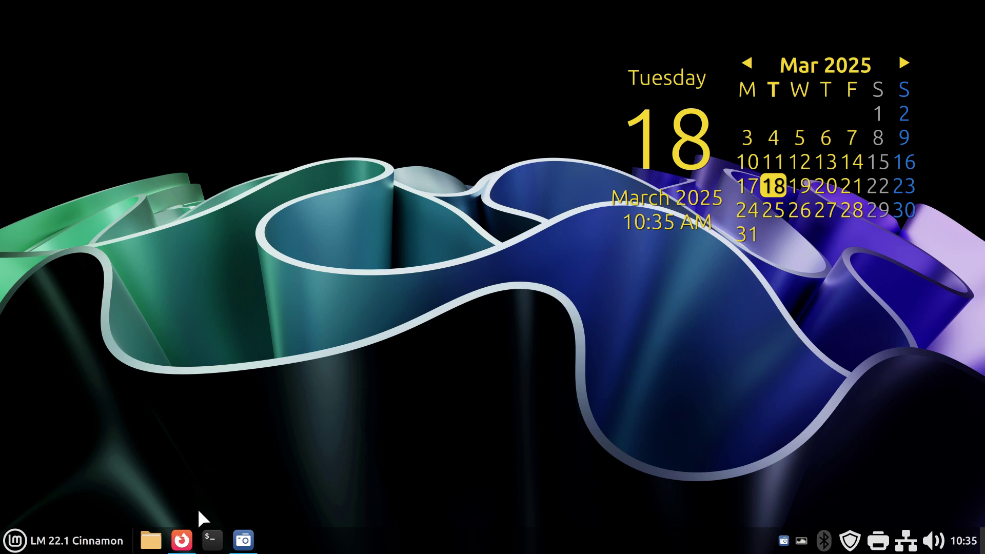
- Bring Firefox forward on the Samsung 990 PRO 2TB page and highlight its 7,450 MB/s read speed
mouse_move(182, 540)
left_click(249, 494)
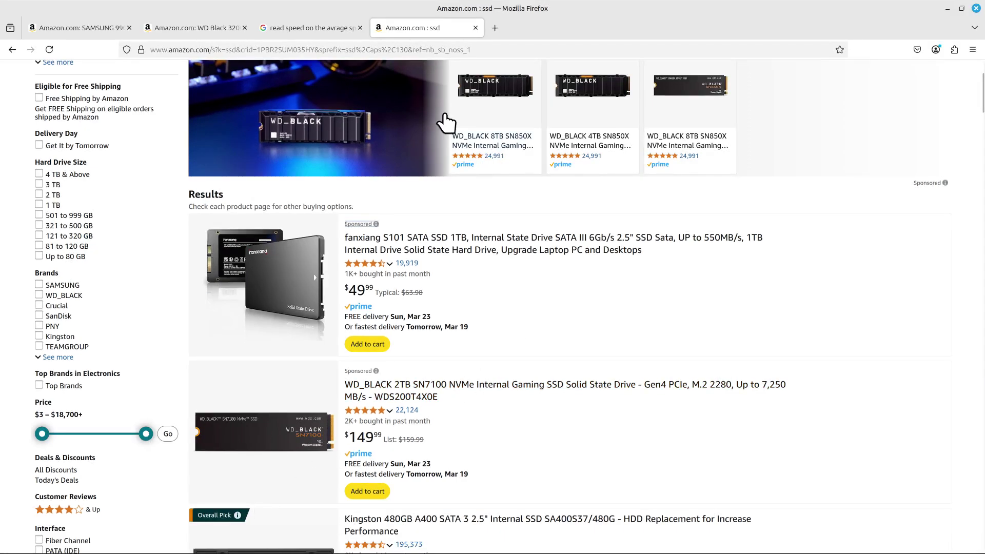
left_click(61, 27)
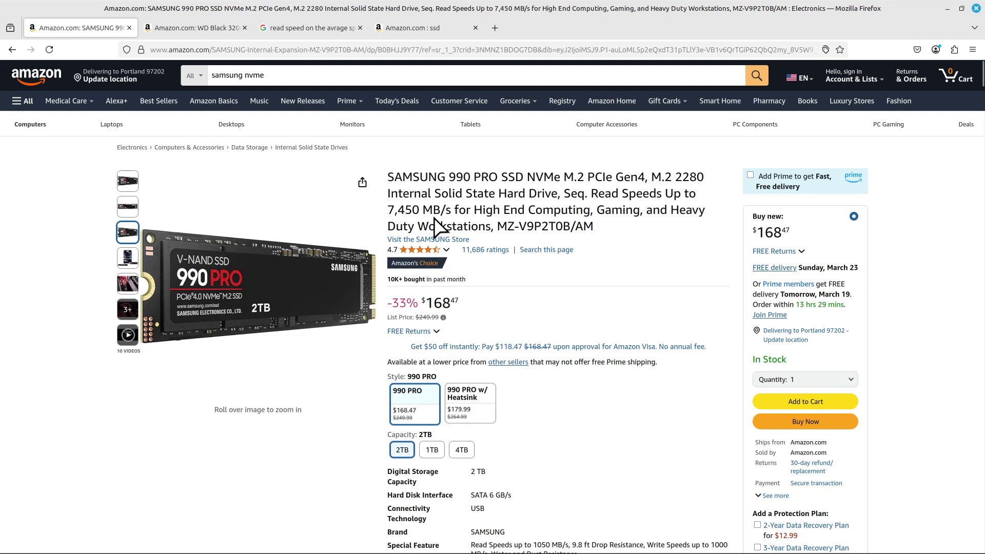
left_click_drag(421, 210, 379, 211)
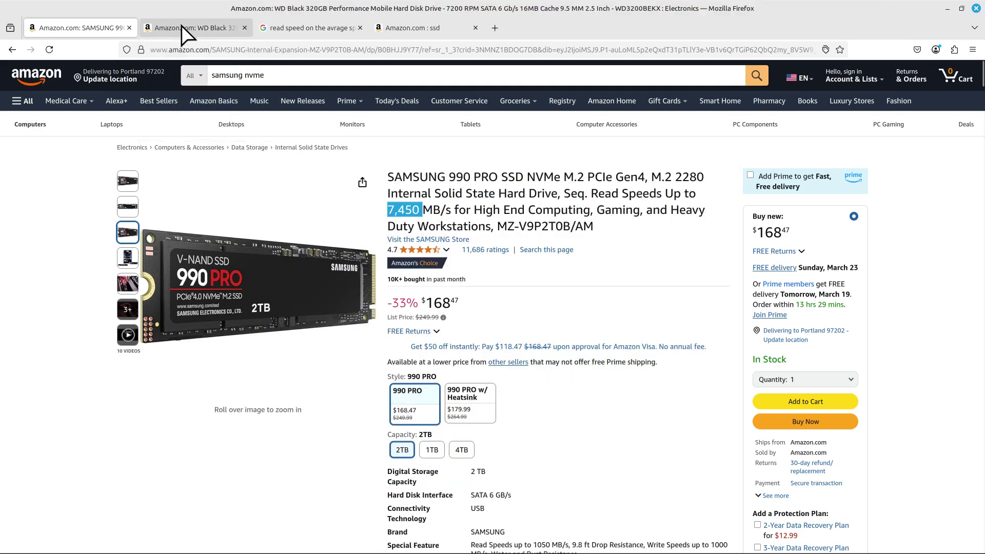
- Glance at the WD Black 320GB page, then view Google's 30–150 MB/s spinning-drive read speeds
left_click(181, 25)
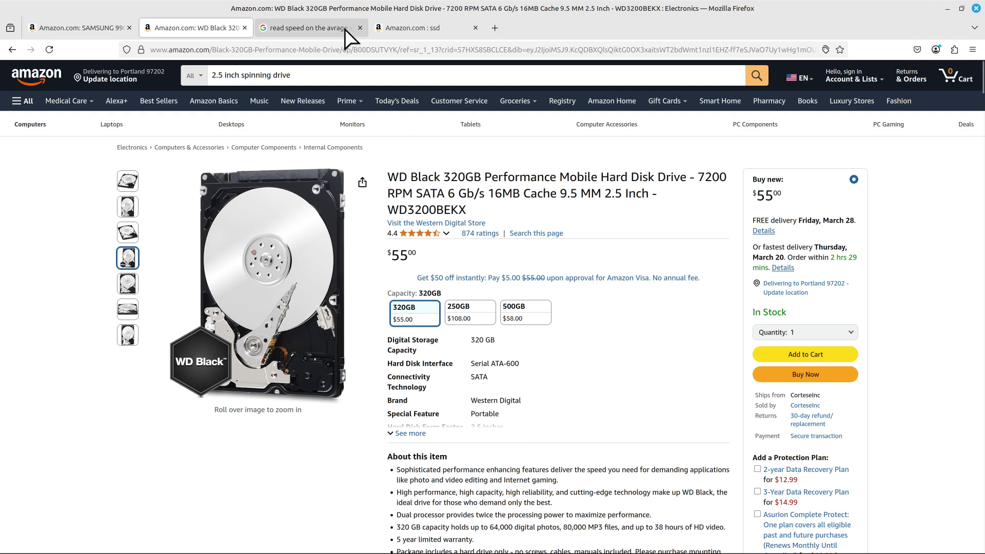
left_click(326, 27)
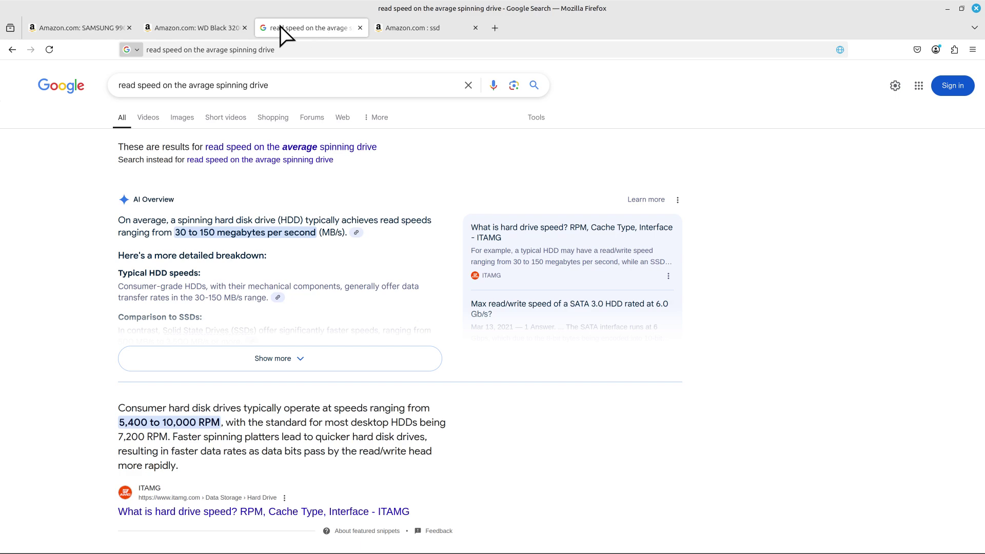
- Switch back to the WD Black 320GB 7200 RPM 2.5-inch hard drive page listed at $55
left_click(211, 29)
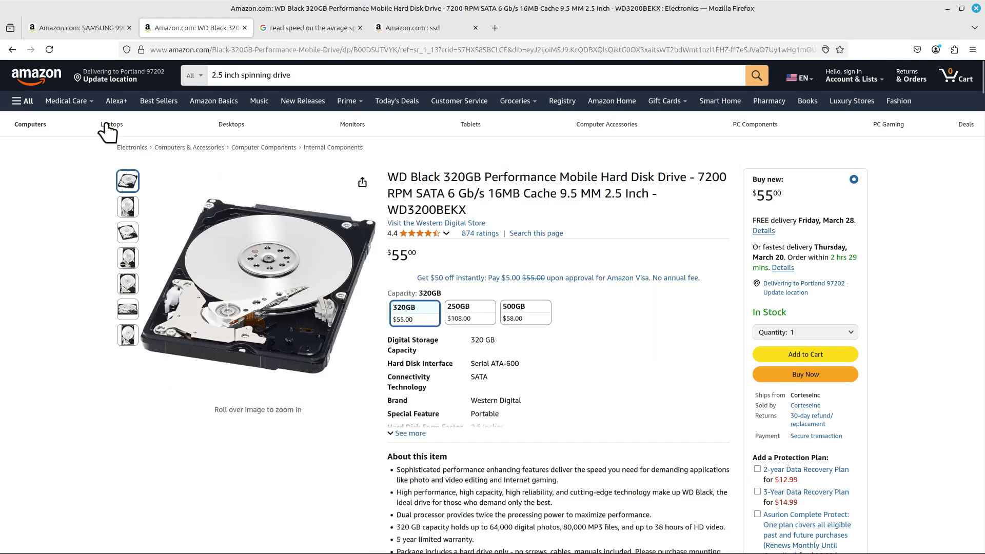
- Flip between the Samsung 990 PRO, WD Black and ssd search result tabs, scrolling through the results
left_click(87, 27)
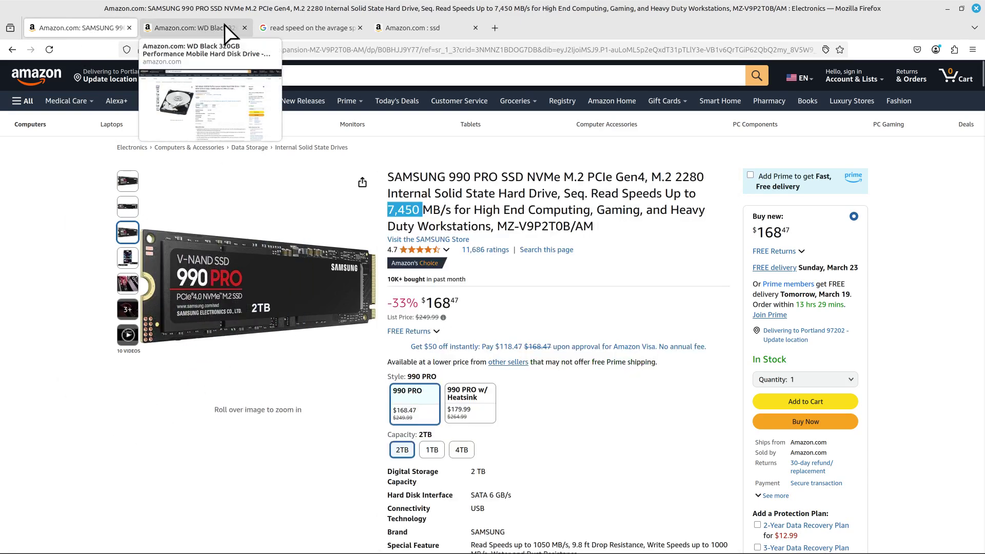
left_click(408, 28)
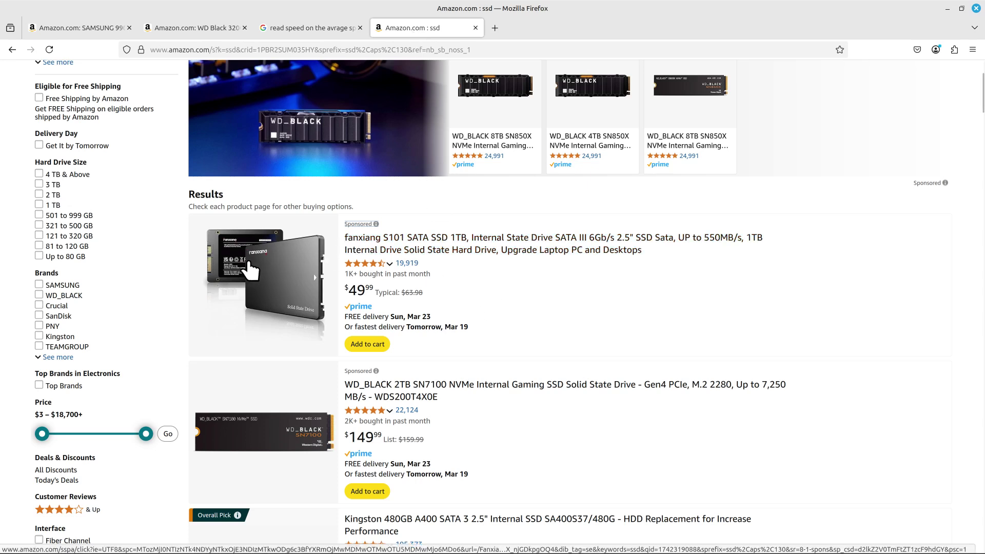
left_click(202, 25)
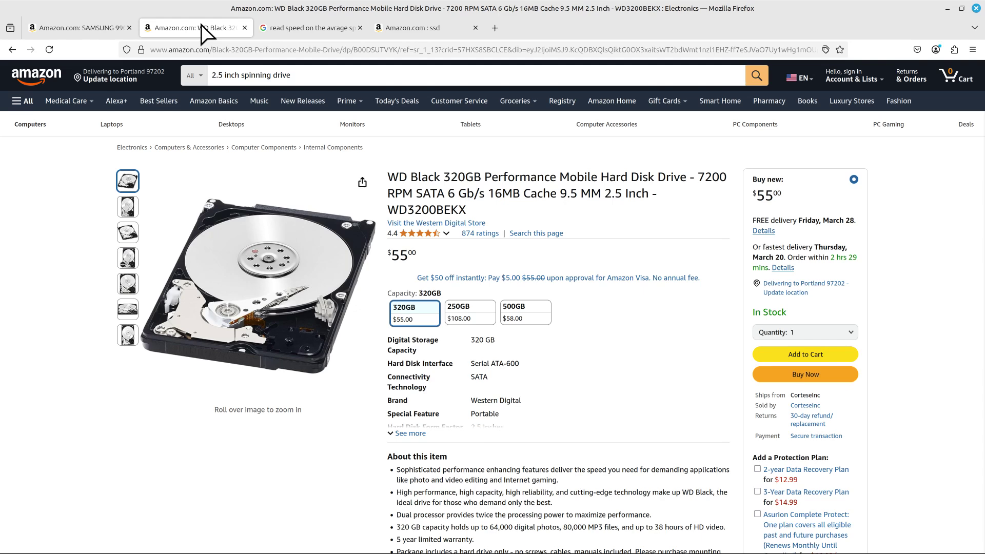
left_click(414, 24)
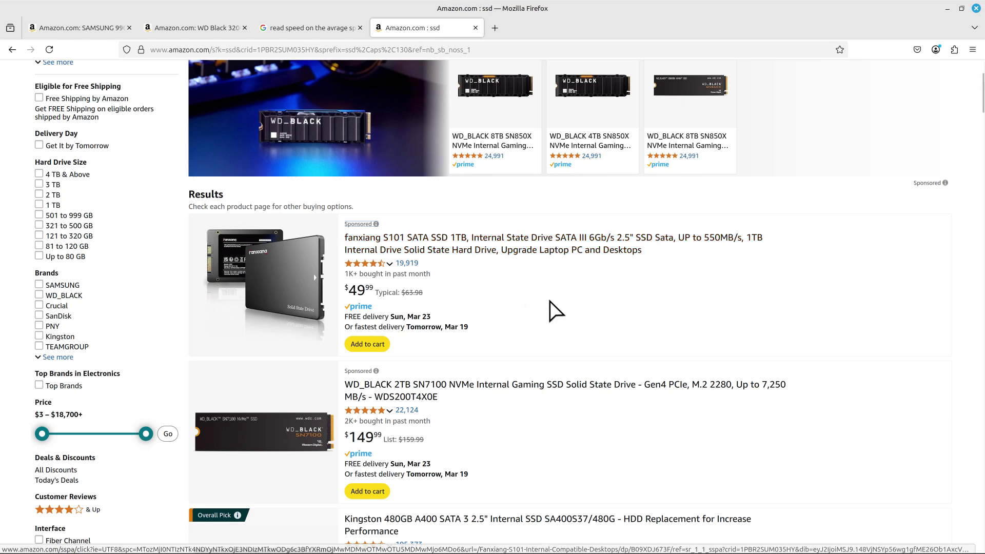
scroll(536, 295, "down", 3)
scroll(536, 295, "down", 6)
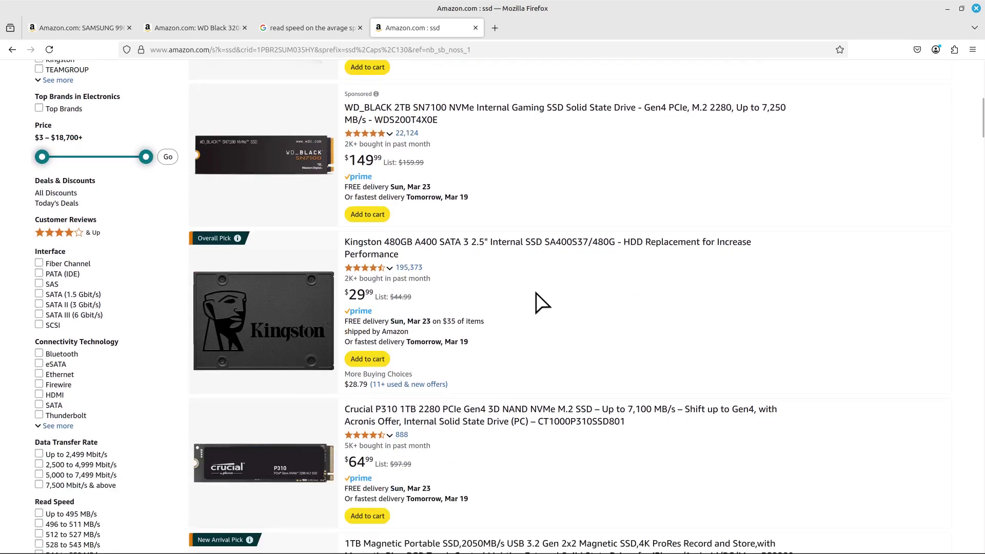
scroll(537, 300, "down", 2)
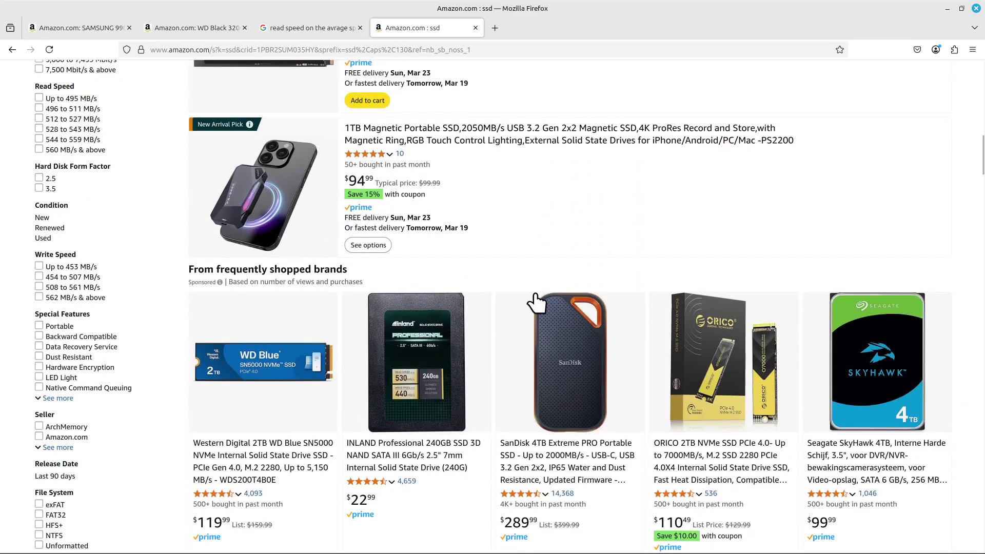
scroll(519, 270, "up", 4)
scroll(521, 272, "up", 8)
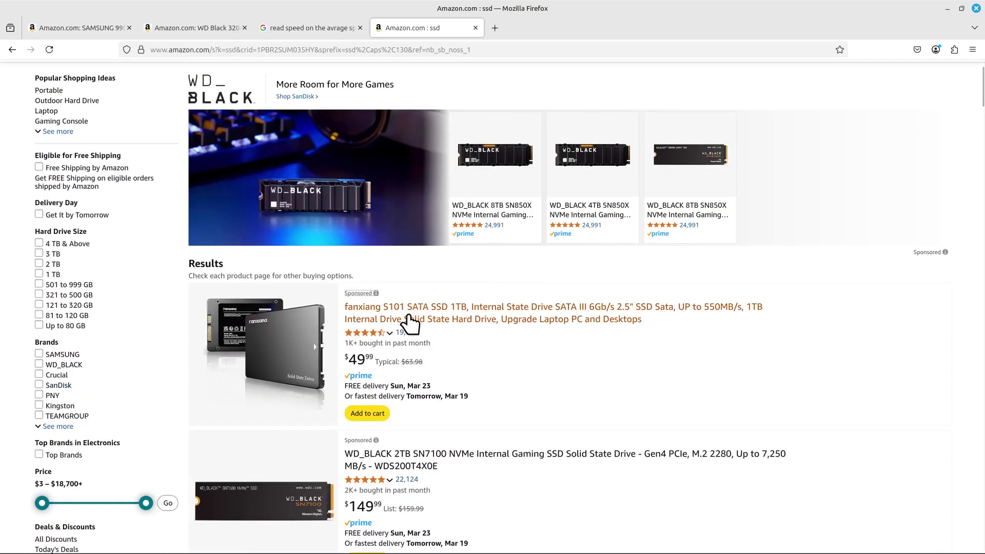
- Open the fanxiang S101 1TB SATA SSD listing ($49.99, 550MB/s) and compare it with the WD Black
left_click(413, 319)
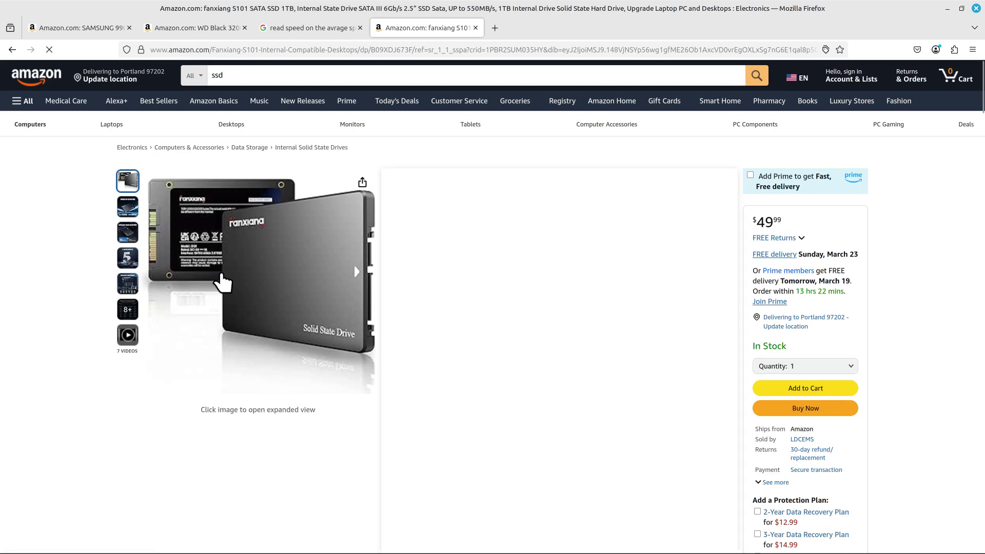
mouse_move(154, 250)
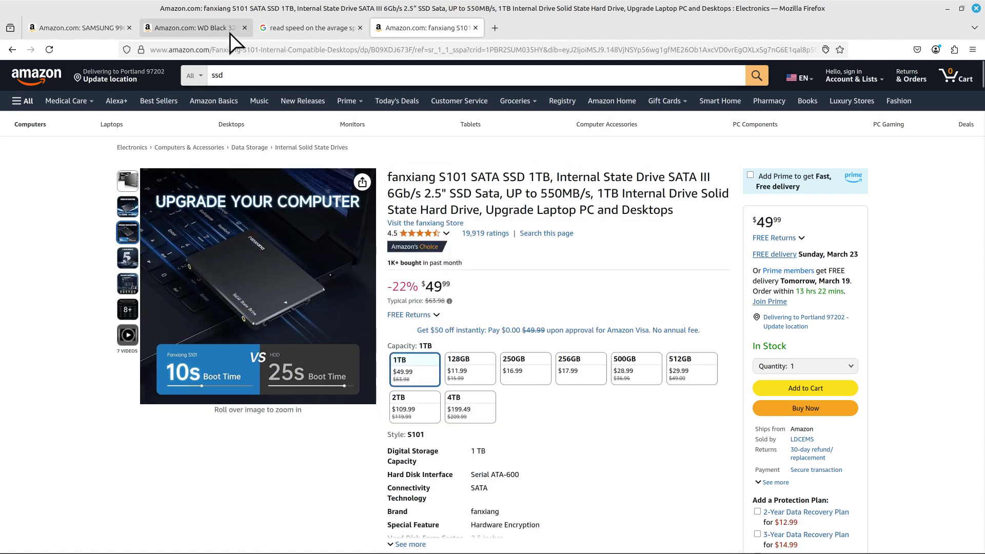
left_click(174, 31)
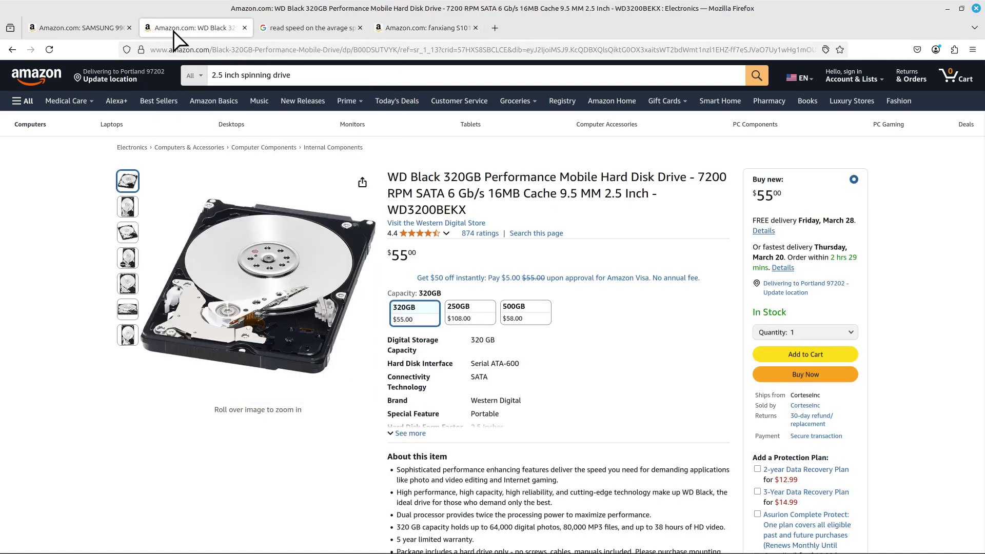
left_click(414, 27)
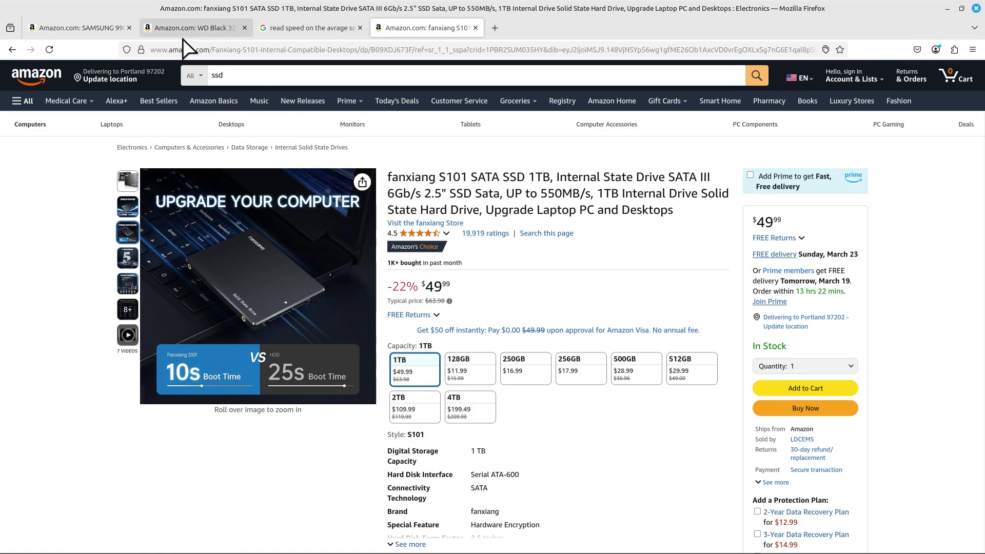
- Go back to the ssd search results, scroll to the top, and minimize the Firefox window
left_click(12, 49)
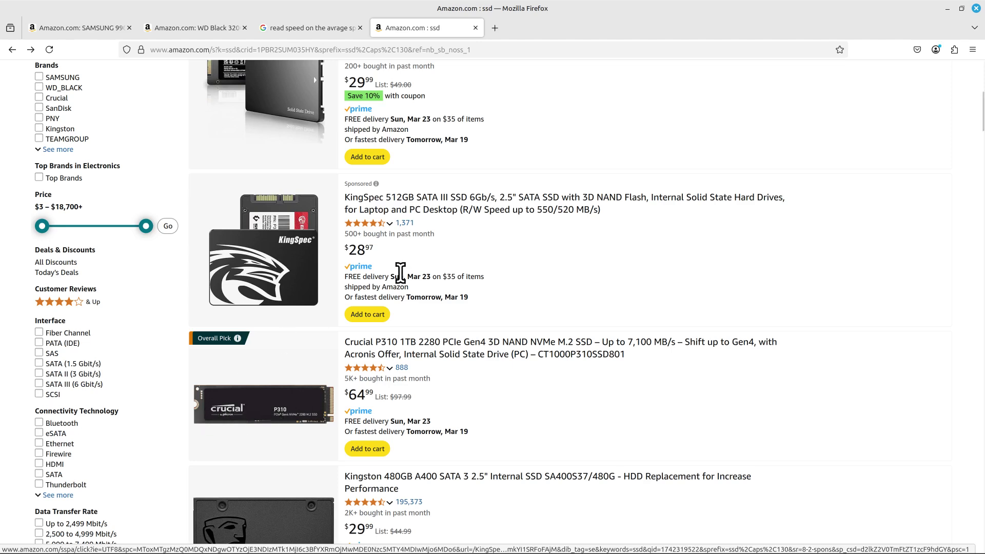
scroll(598, 364, "up", 4)
scroll(598, 364, "up", 3)
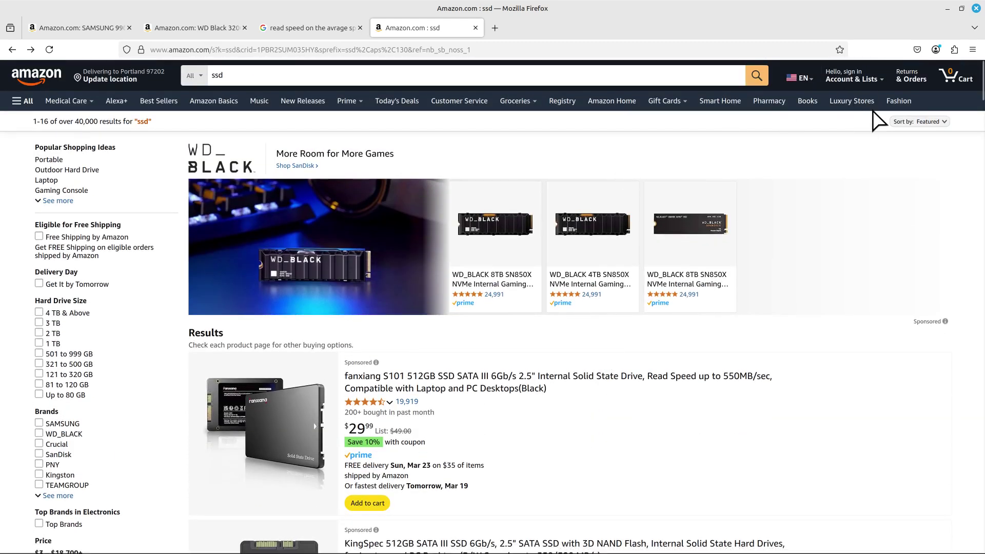
left_click(950, 6)
left_click(891, 49)
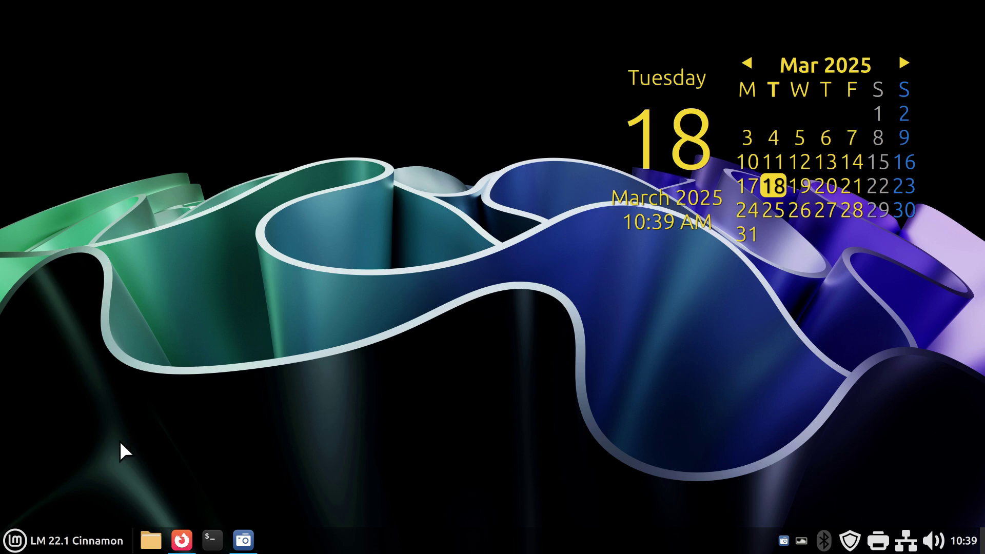
- Launch System Reports by searching 'sy' in the Cinnamon menu
left_click(15, 542)
key("Up")
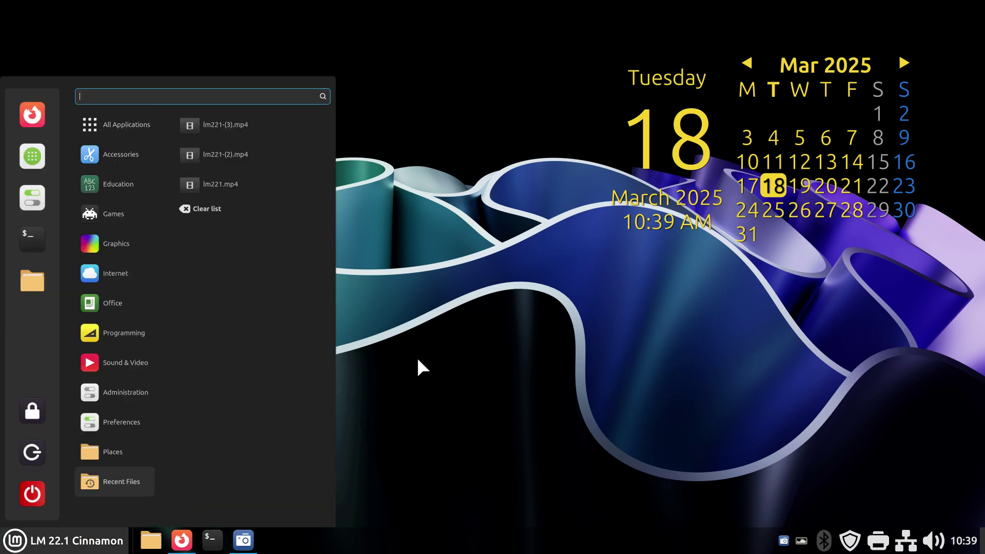
type("sy")
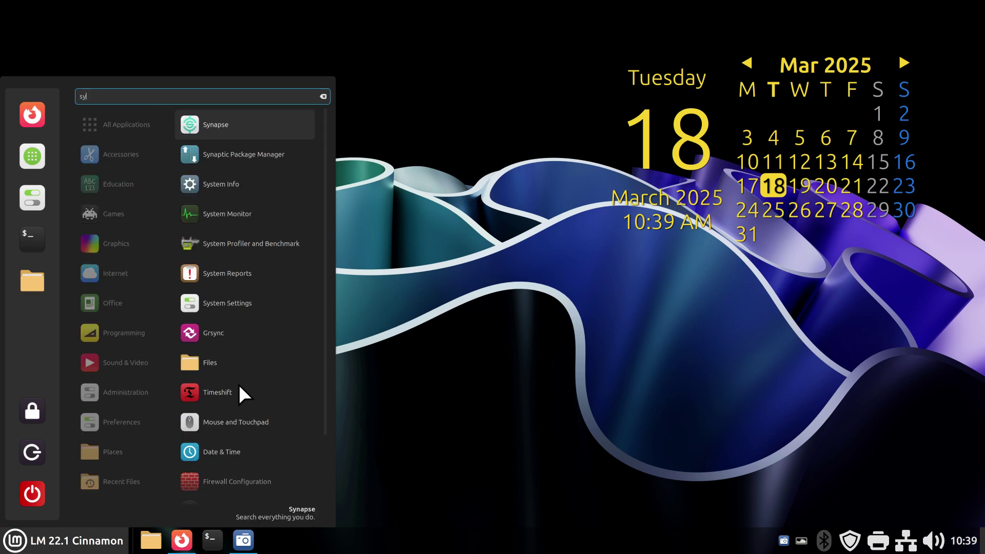
left_click(227, 274)
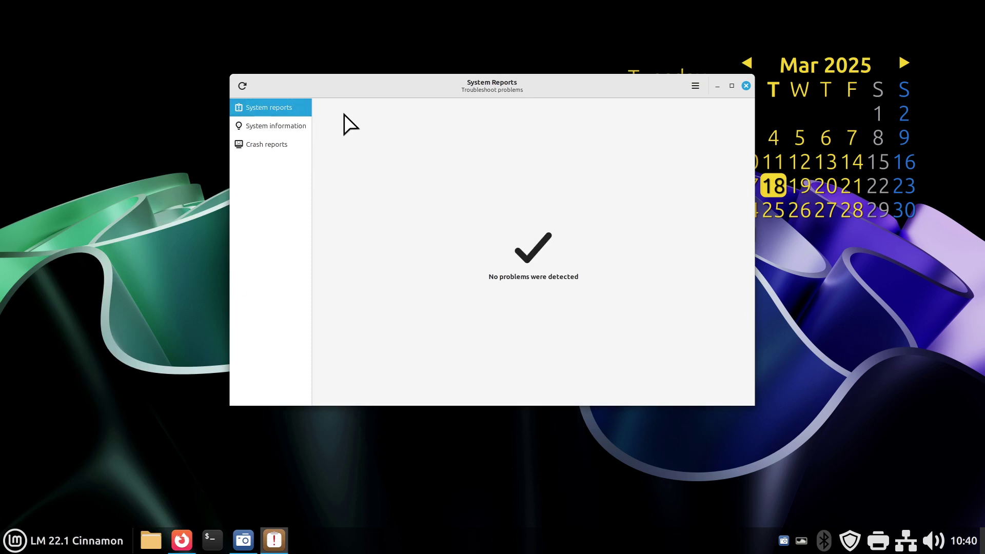
- Copy 'ROG STRIX B550-F GAMING' from the Mobo line in System information, then close System Reports
left_click(288, 126)
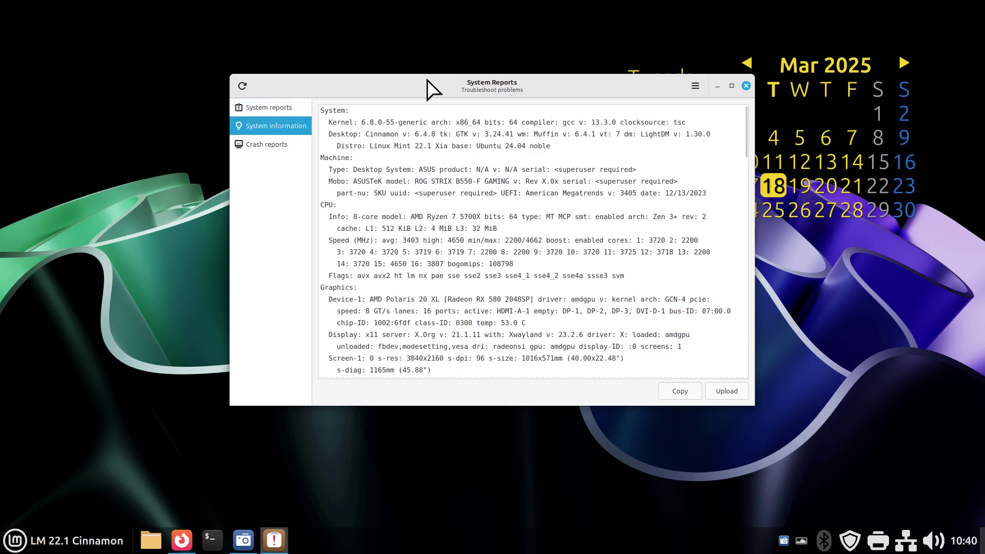
left_click_drag(429, 81, 296, 72)
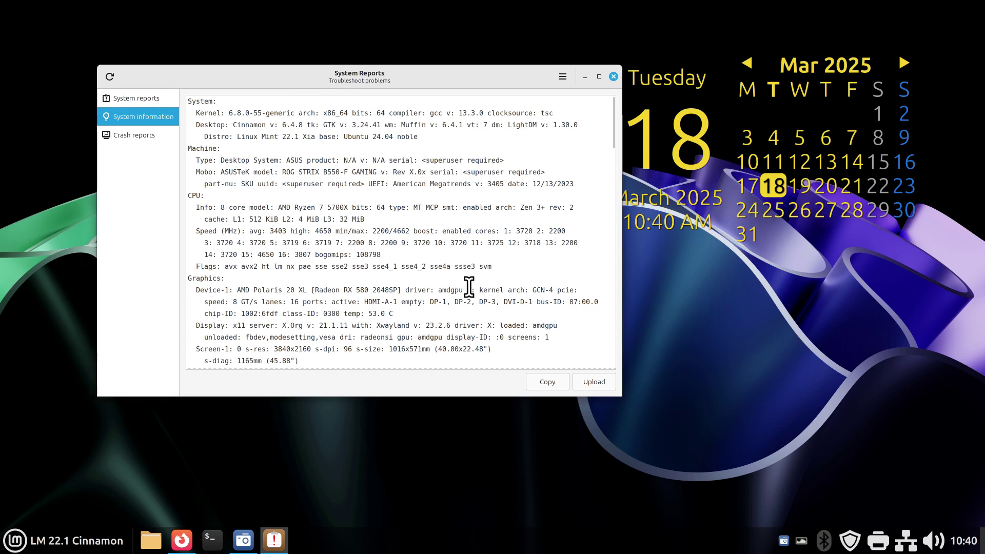
left_click_drag(196, 172, 250, 172)
left_click_drag(281, 171, 382, 173)
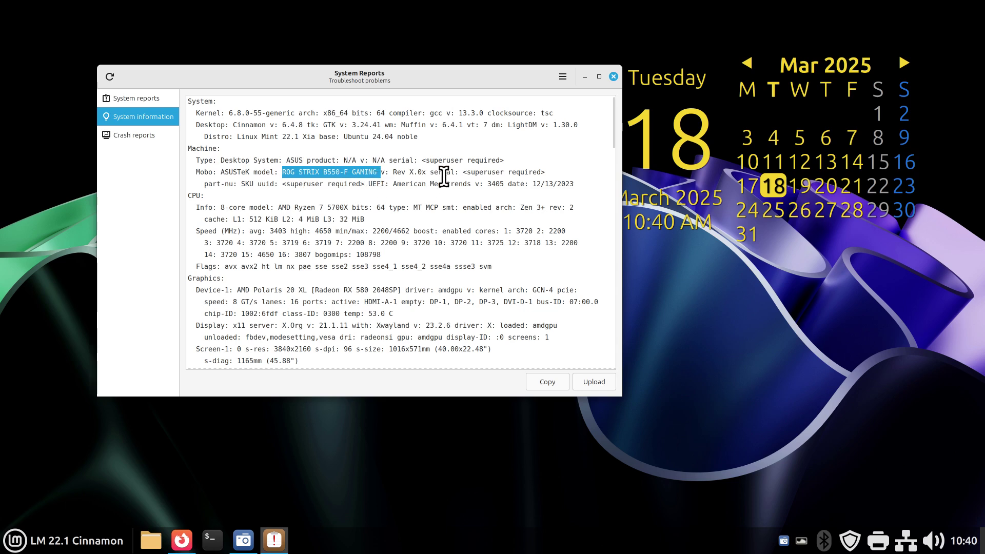
right_click(320, 172)
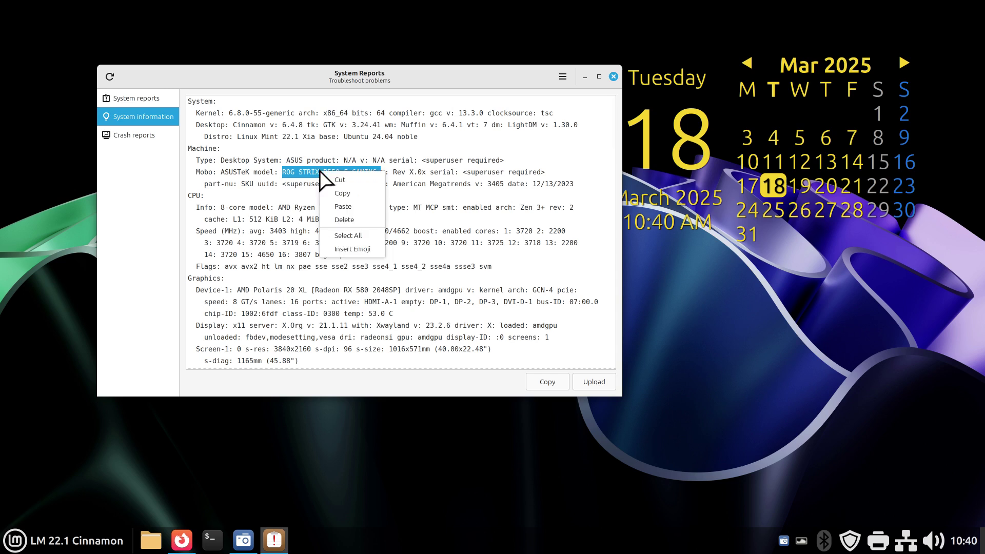
left_click(344, 194)
left_click(585, 77)
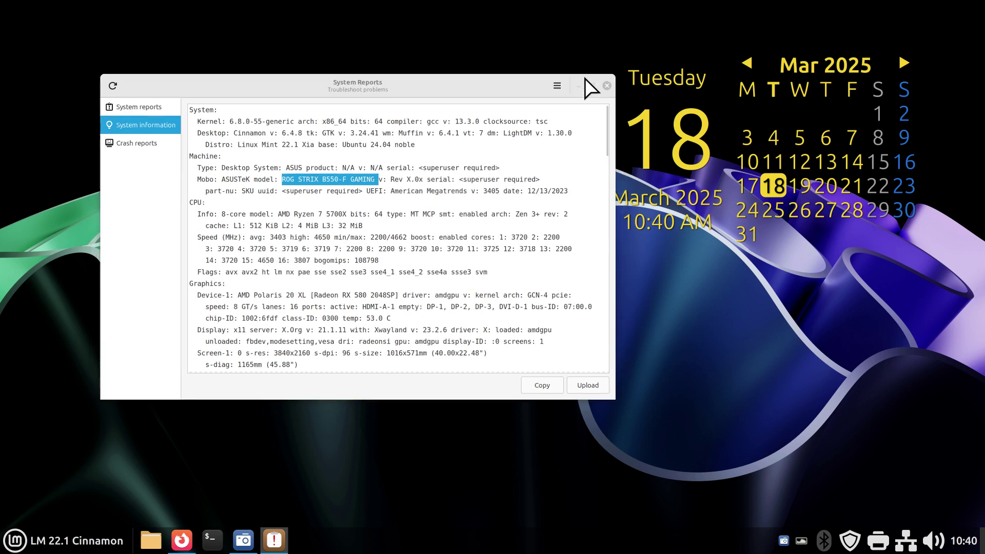
- Google the pasted 'ROG STRIX B550-F GAMING' in a new tab and open the official ROG page
left_click(182, 541)
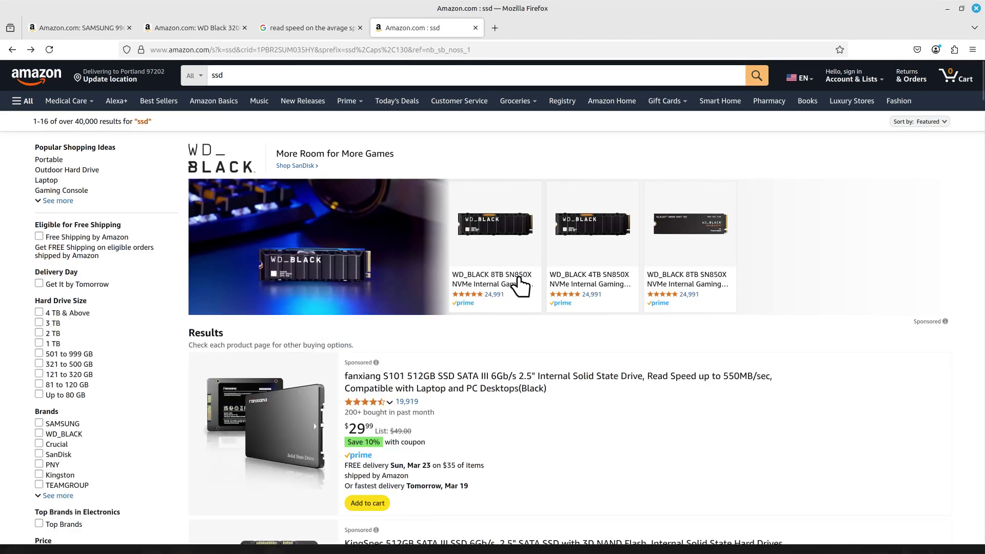
left_click(501, 26)
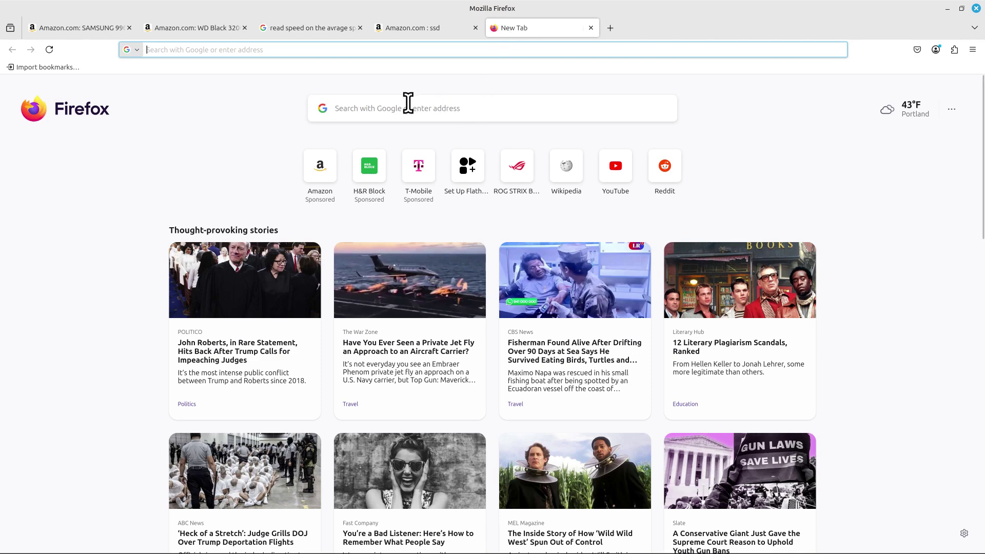
left_click(385, 107)
right_click(386, 109)
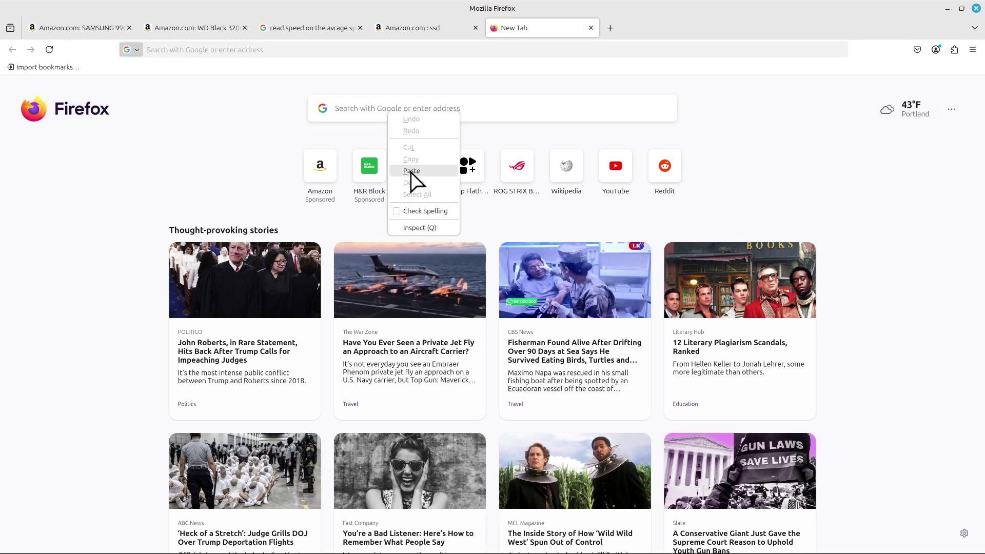
left_click(414, 170)
key("Return")
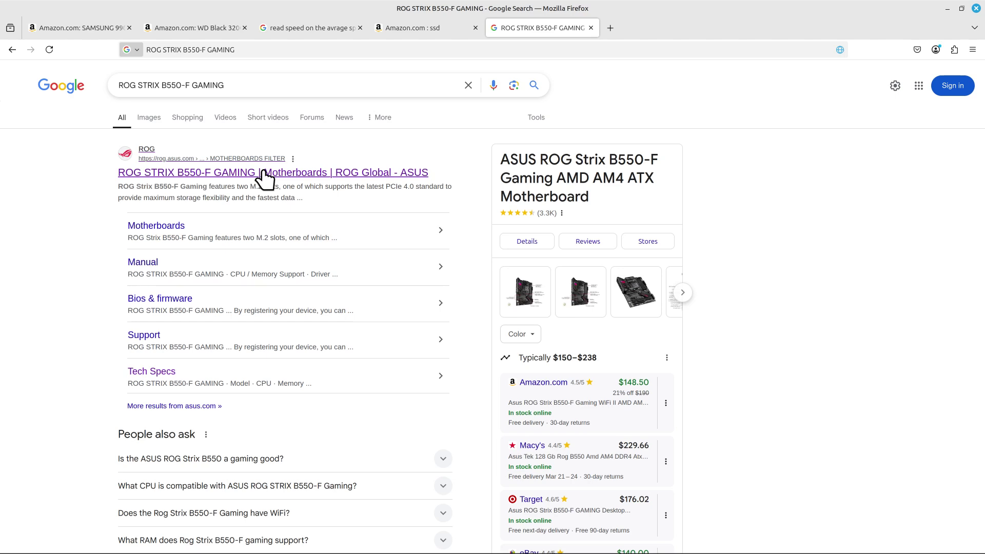
left_click(264, 173)
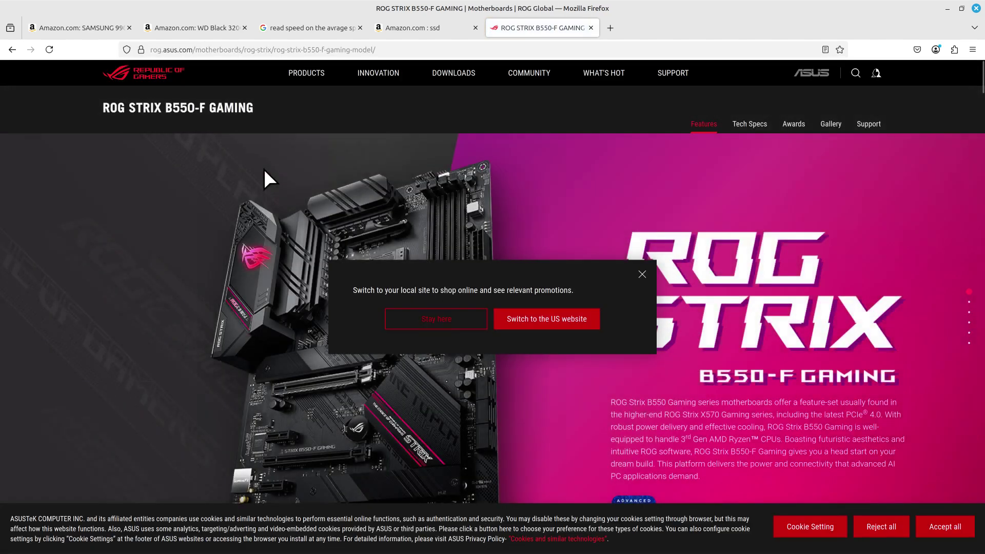
left_click(642, 274)
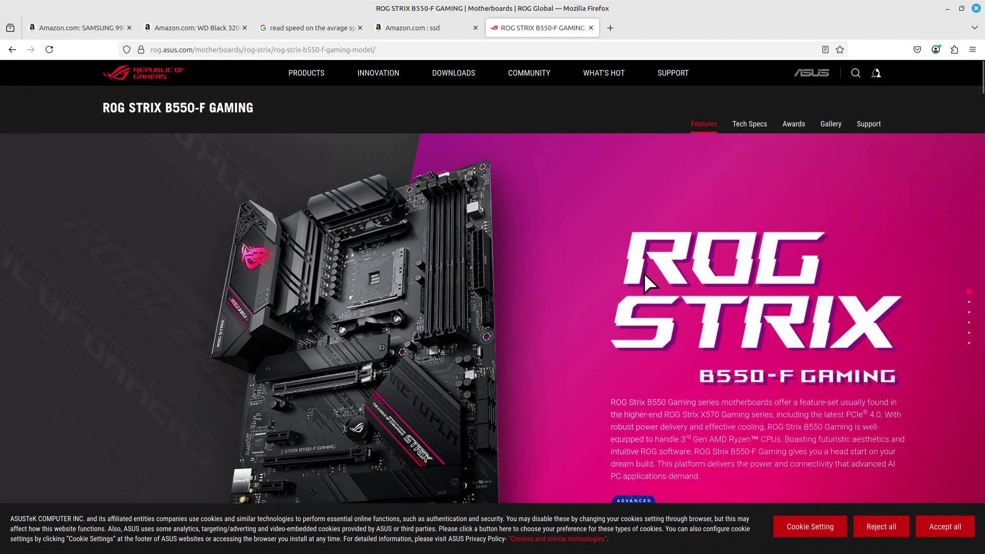
- Highlight '6 x SATA 6Gb/s ports' in the B550-F Tech Specs storage section, then minimise Firefox
left_click(756, 125)
scroll(438, 310, "down", 5)
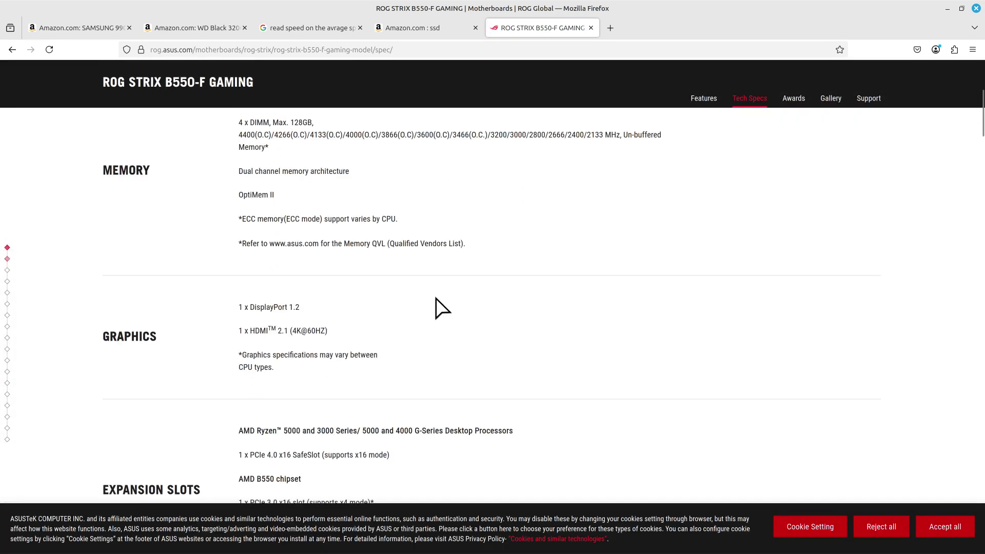
scroll(439, 308, "down", 15)
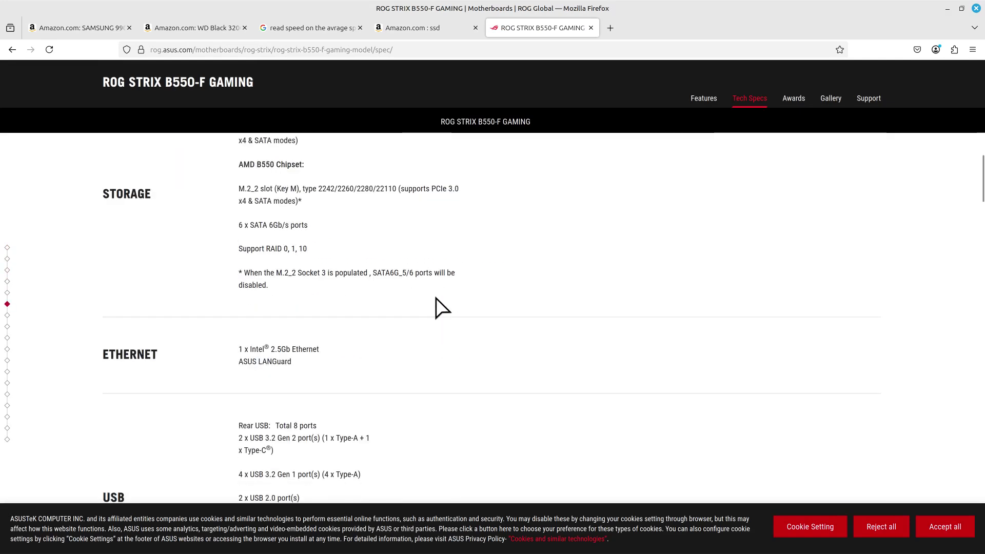
scroll(439, 308, "up", 2)
scroll(435, 297, "up", 2)
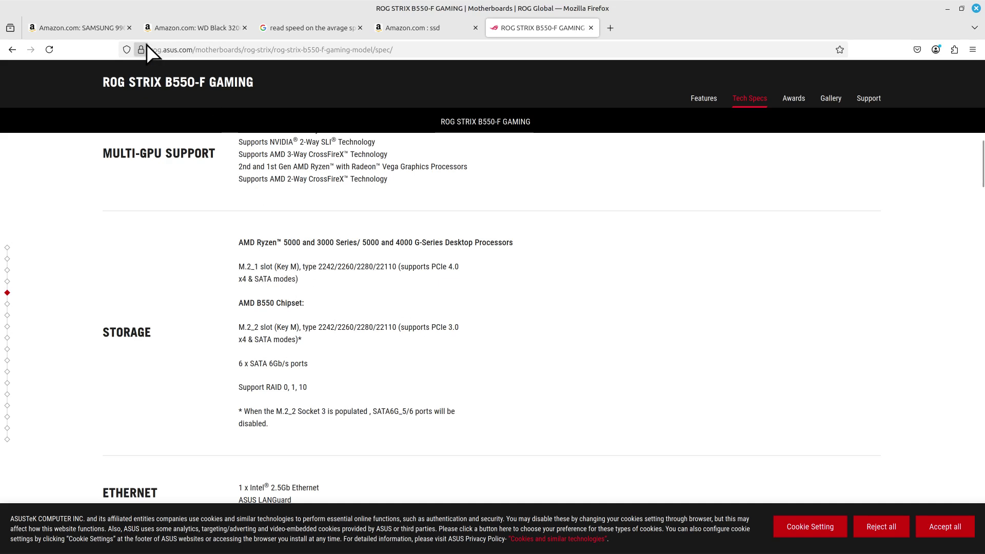
left_click(97, 29)
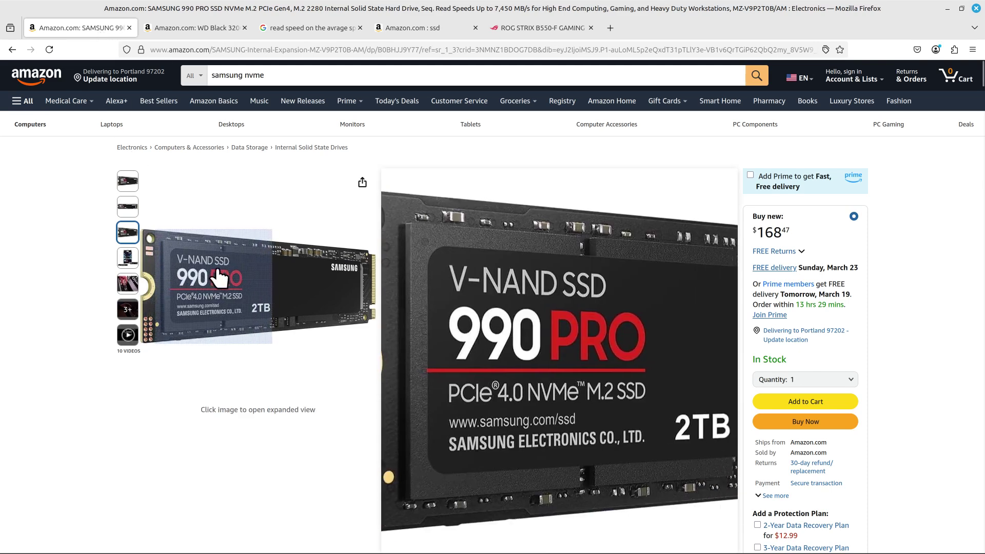
left_click(531, 32)
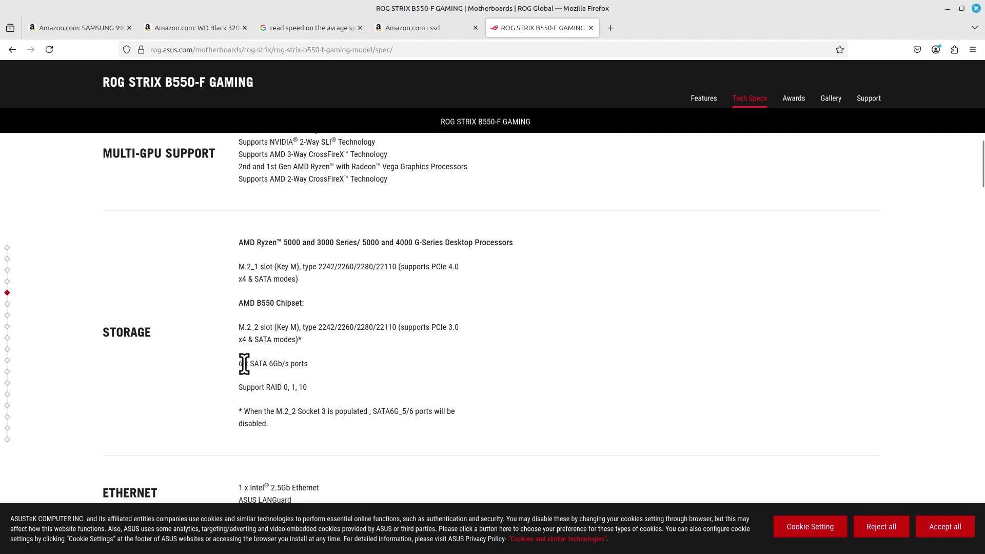
left_click_drag(240, 365, 324, 364)
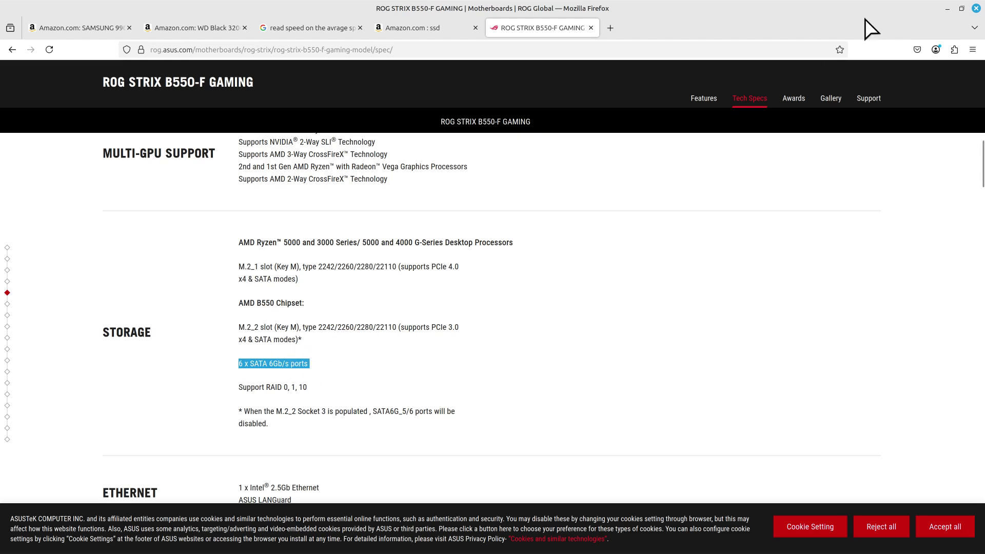
left_click(949, 8)
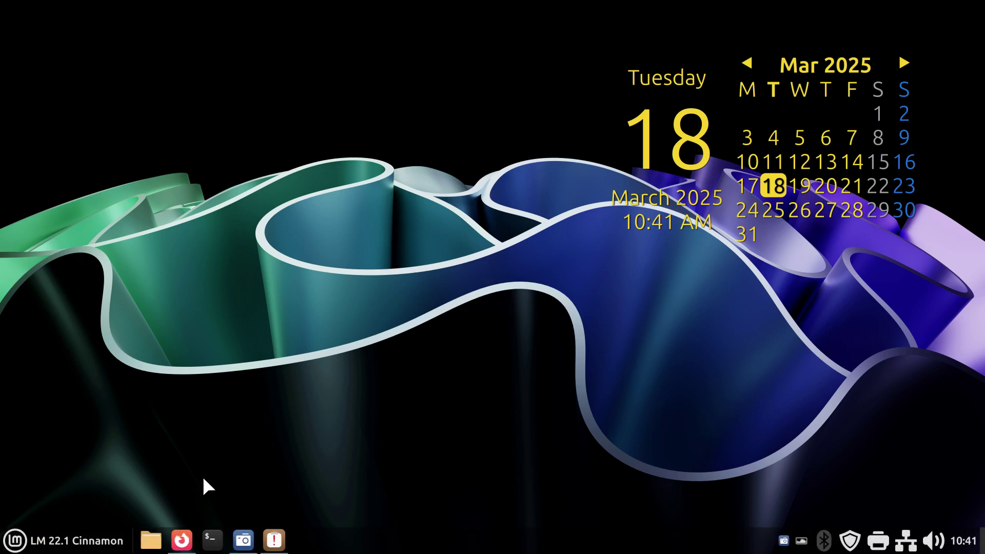
- Restore Firefox and return to the Samsung 990 PRO 2TB listing showing 7,450 MB/s read speed
left_click(274, 540)
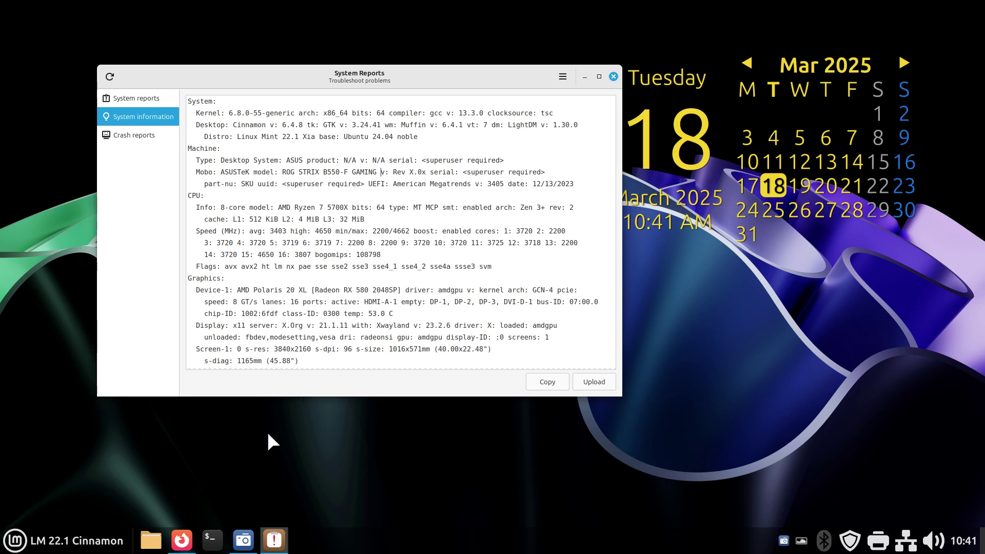
mouse_move(181, 539)
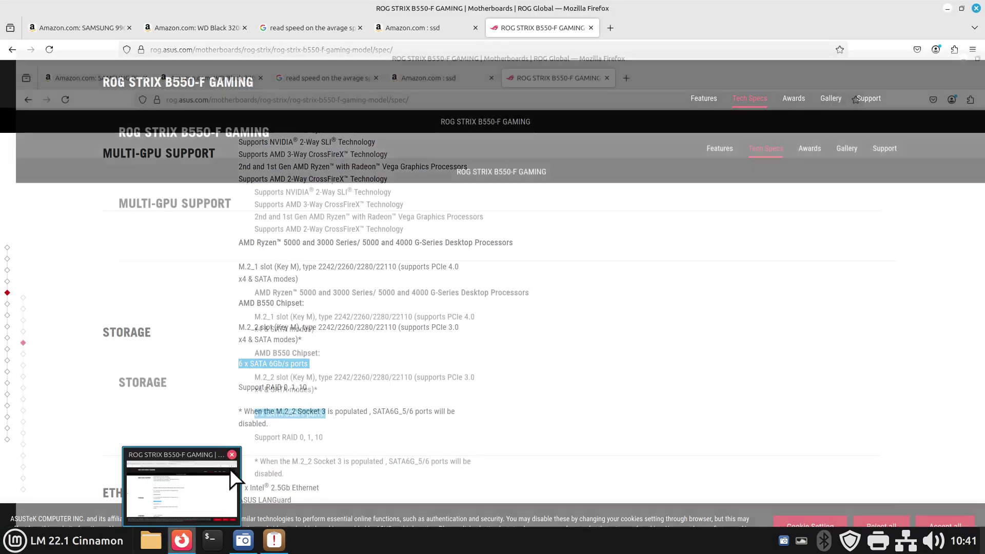
left_click(230, 469)
left_click(64, 28)
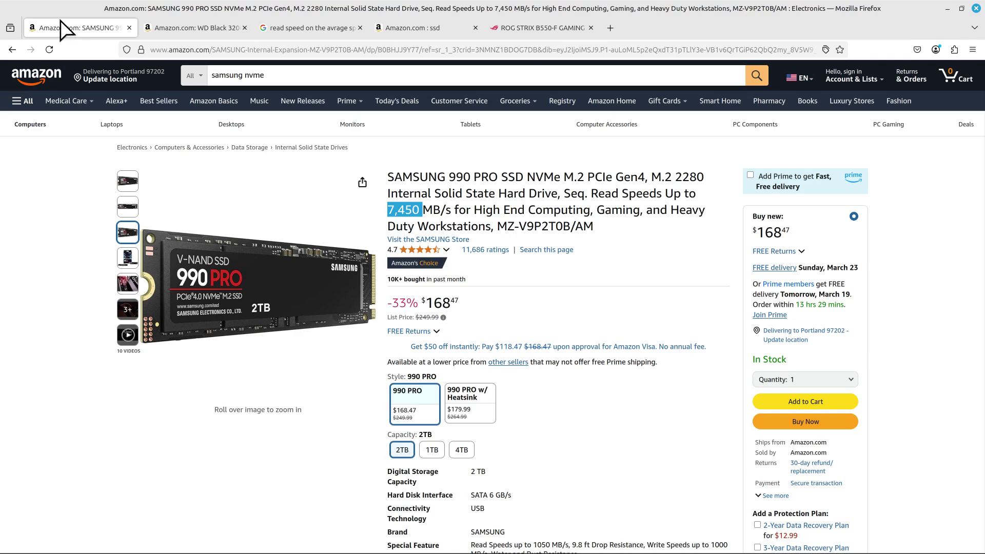
mouse_move(195, 280)
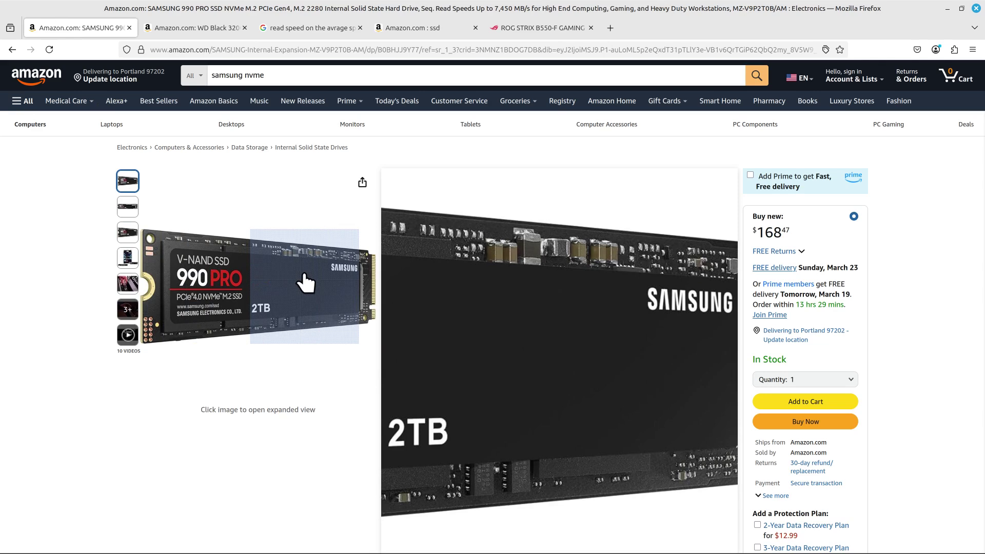
mouse_move(124, 209)
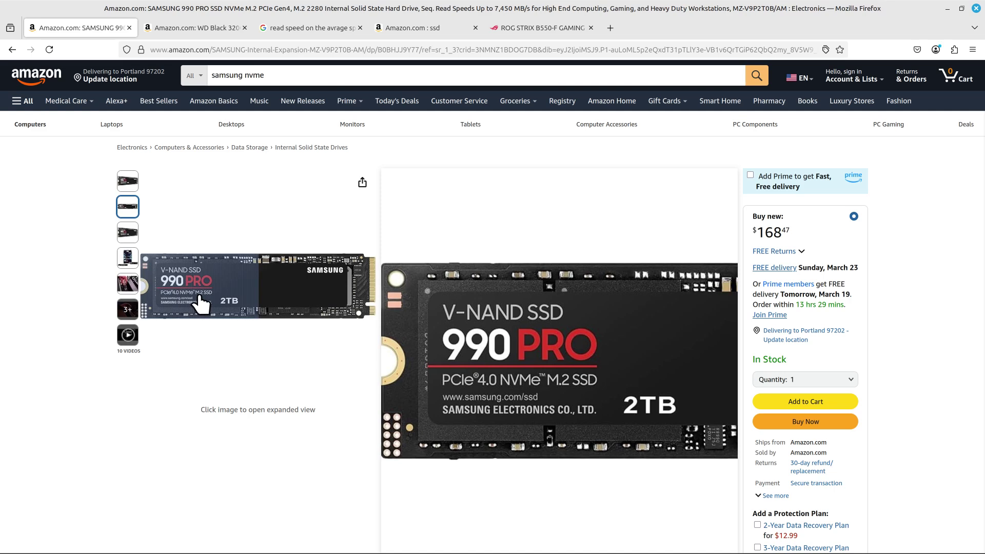
mouse_move(431, 32)
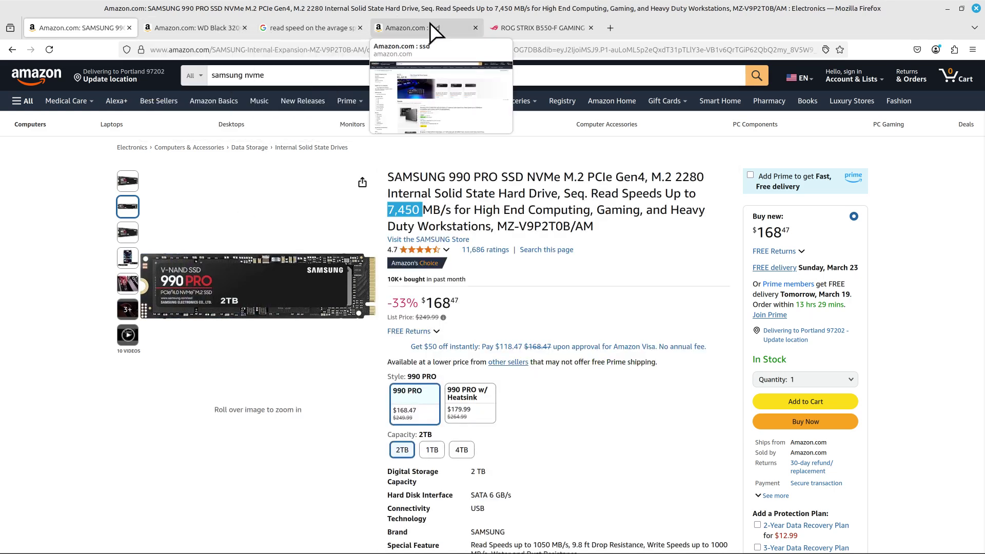
mouse_move(204, 27)
left_click(398, 24)
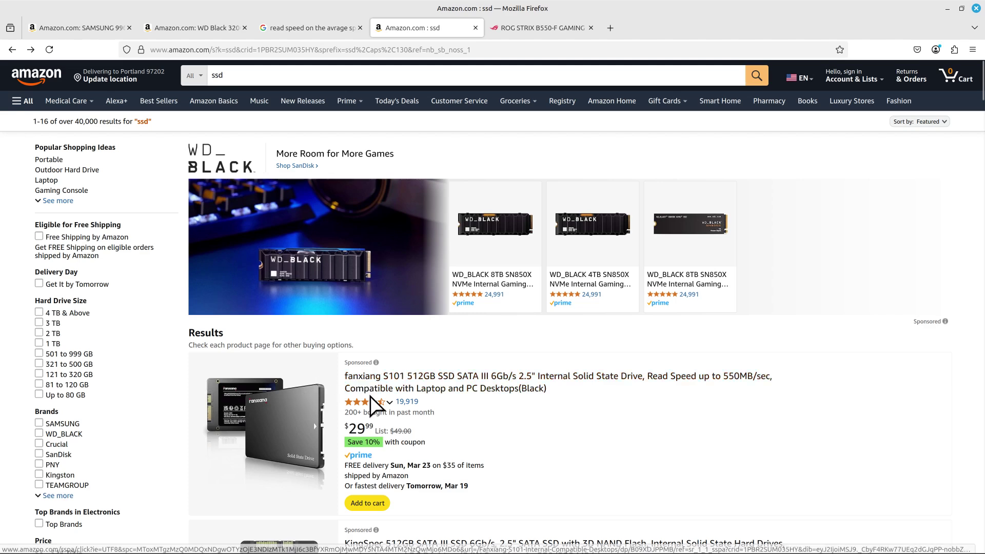
left_click(95, 28)
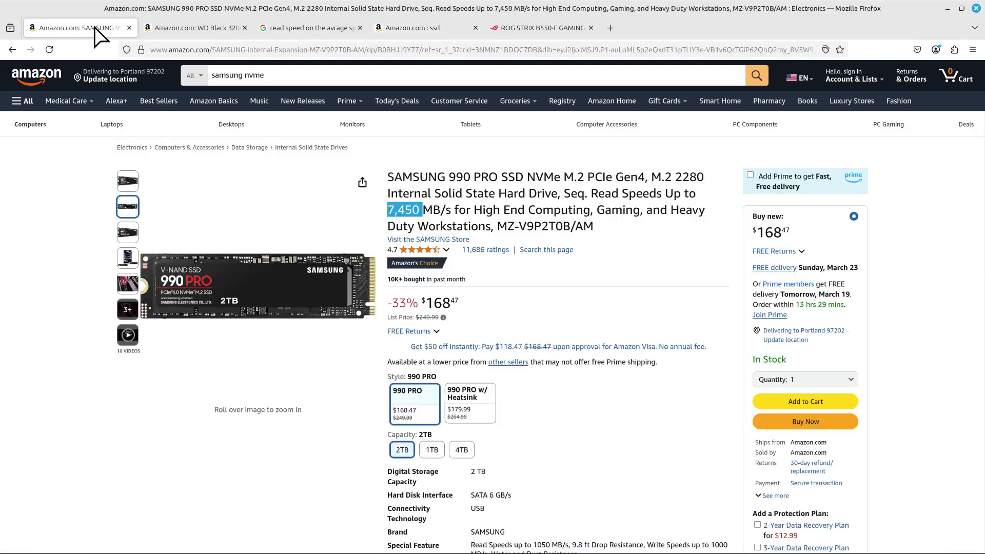
- Go back from the B550-F spec tab to the ROG STRIX B550-F GAMING overview page
left_click(522, 28)
scroll(475, 330, "up", 15)
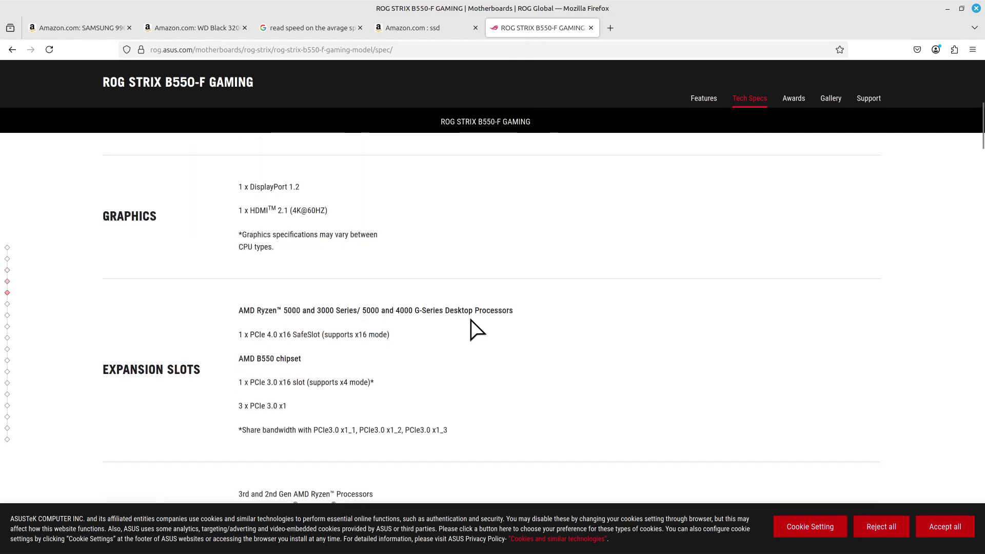
left_click(14, 51)
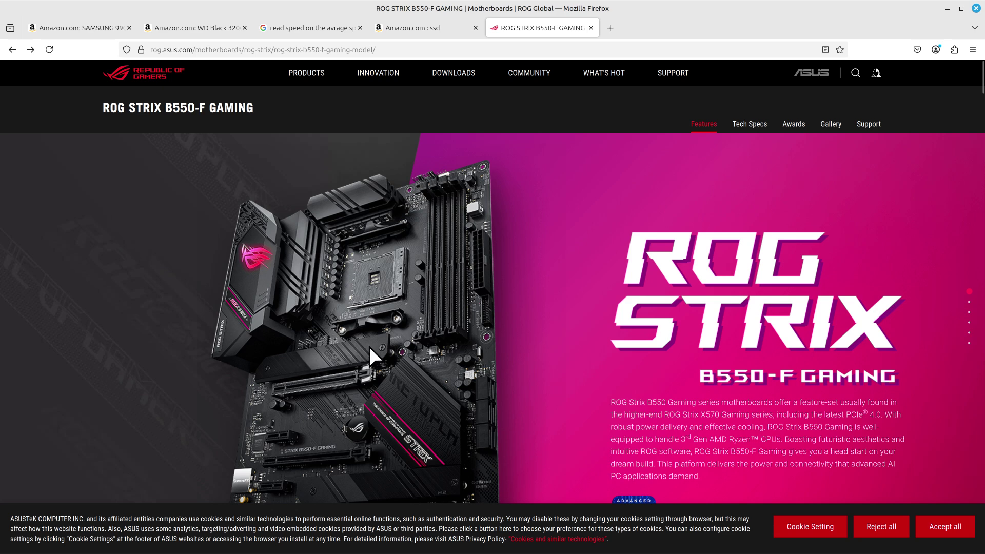
scroll(365, 341, "down", 3)
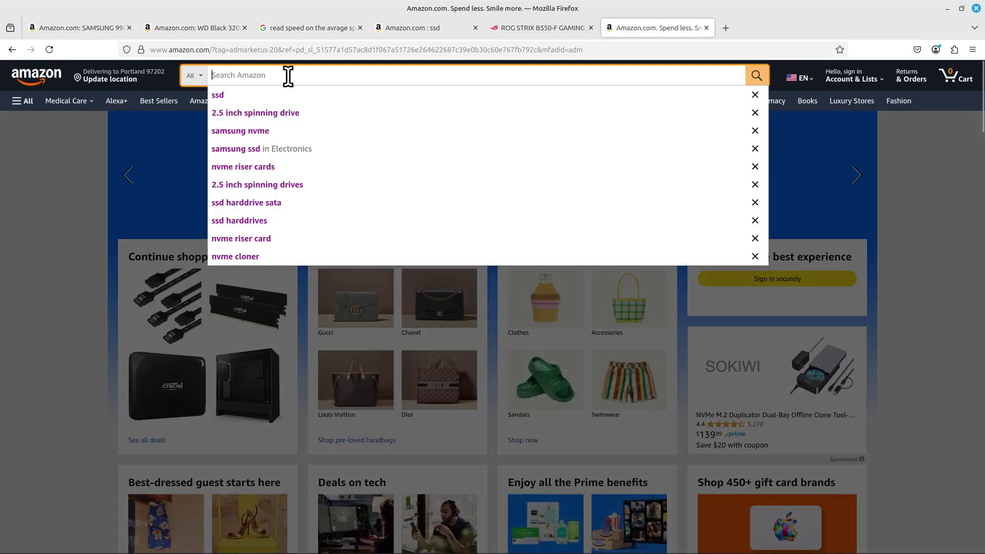
- Search Amazon for 'nvme riser card' and scroll through the M.2 NVMe to PCIe adapter results
type("nv")
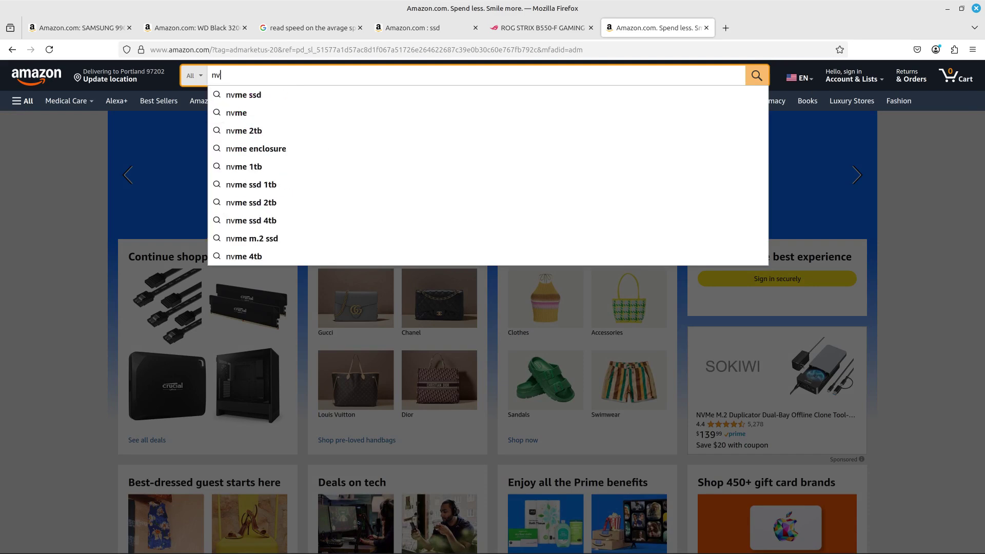
type("me ri")
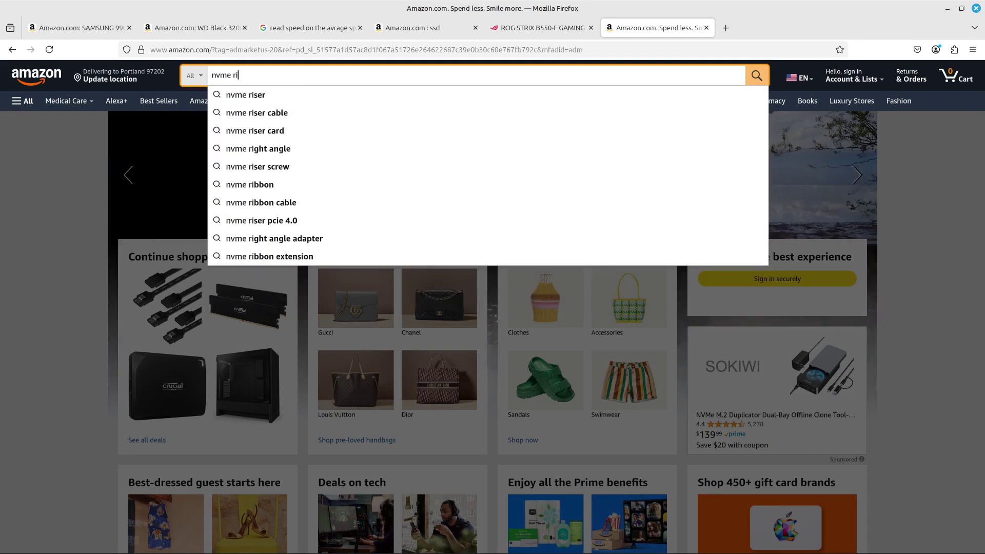
type("ser card")
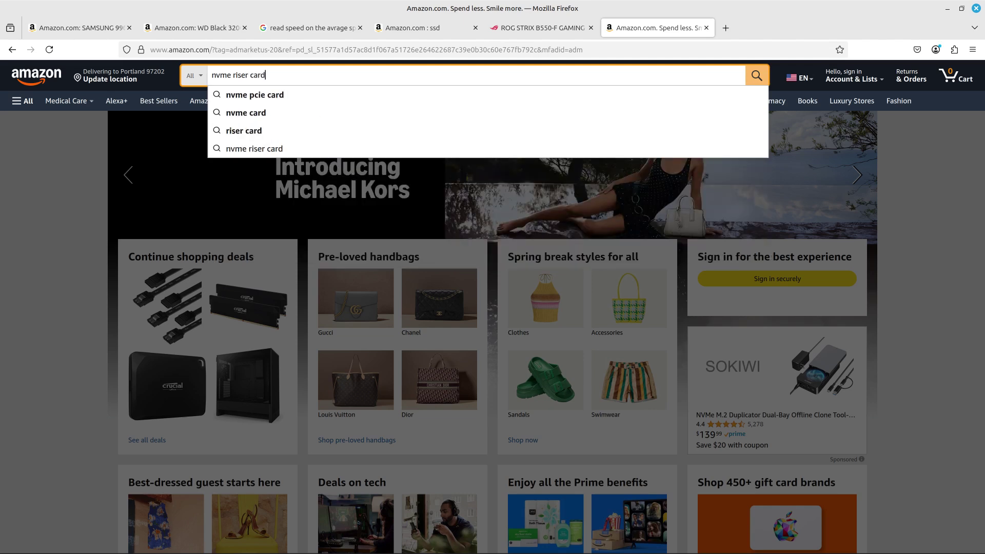
key("Return")
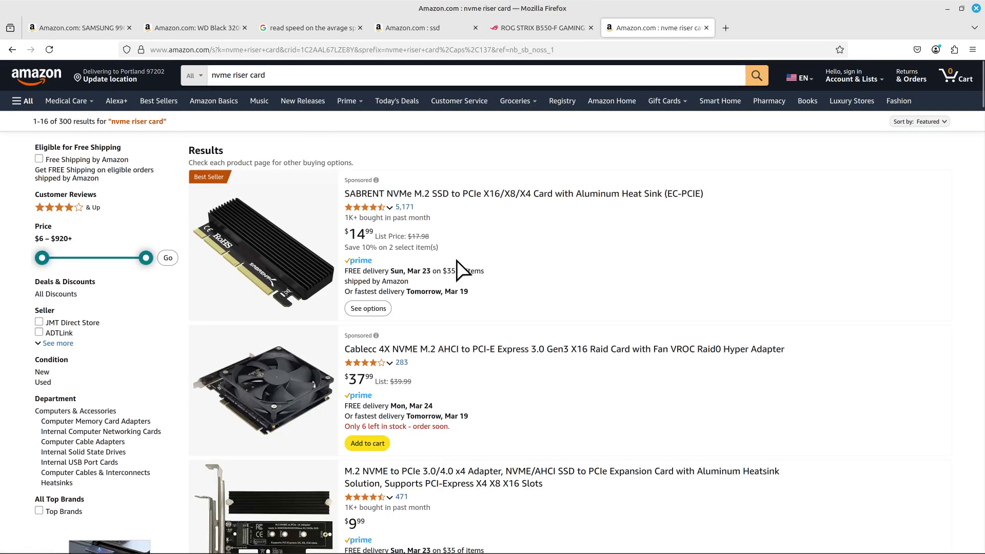
left_click(531, 29)
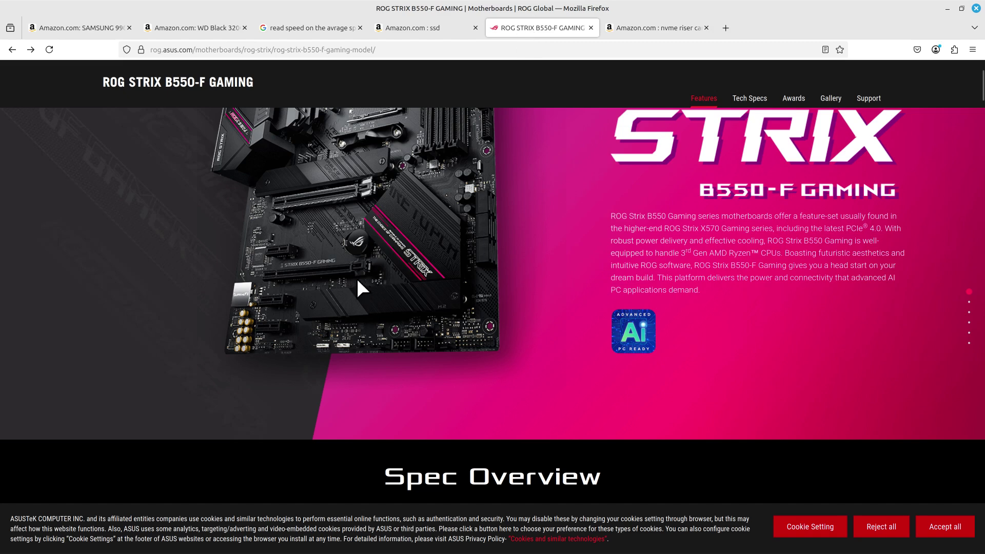
left_click(655, 28)
scroll(429, 291, "down", 3)
scroll(429, 291, "down", 1)
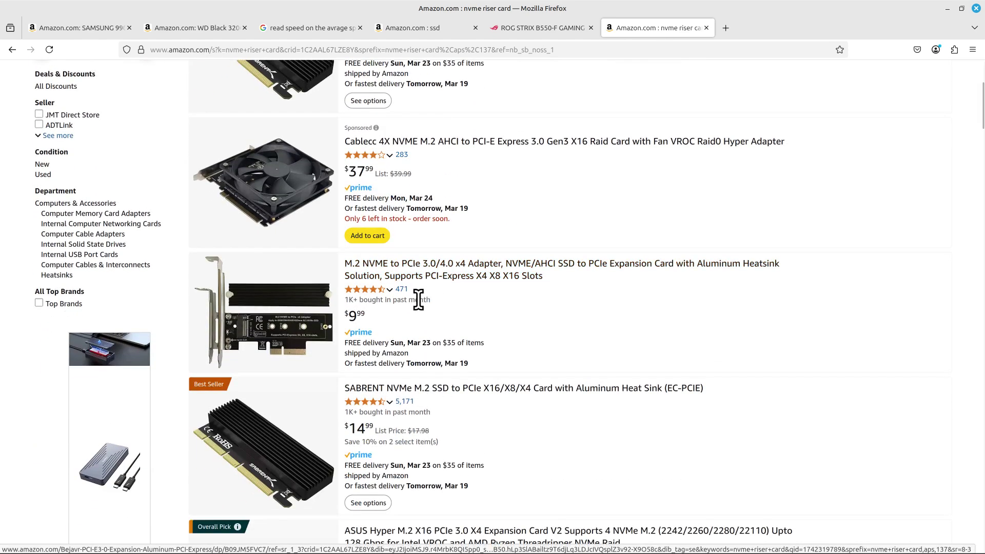
- Open the $9.99 Bejavr M.2 NVMe to PCIe adapter listing and preview its heatsink photos
left_click(416, 277)
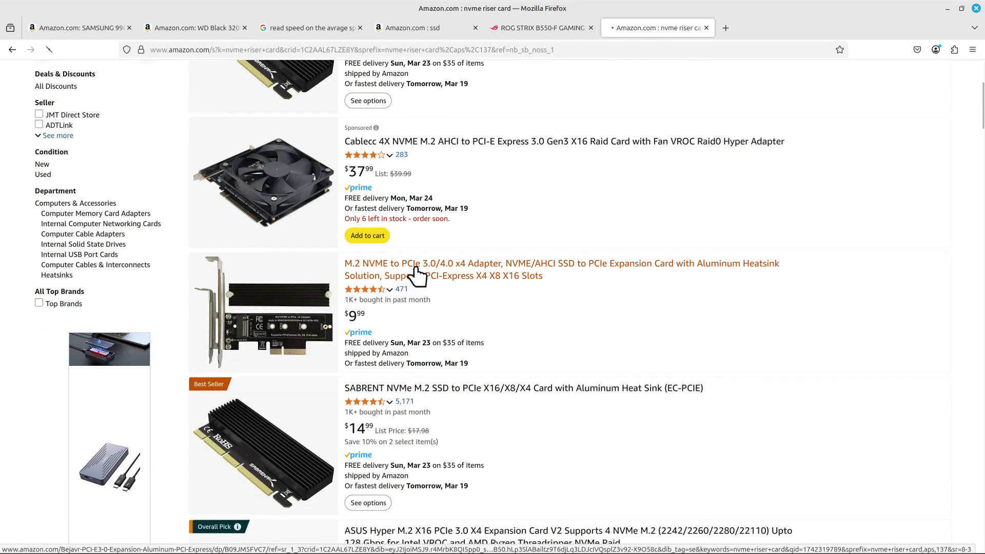
scroll(418, 275, "down", 3)
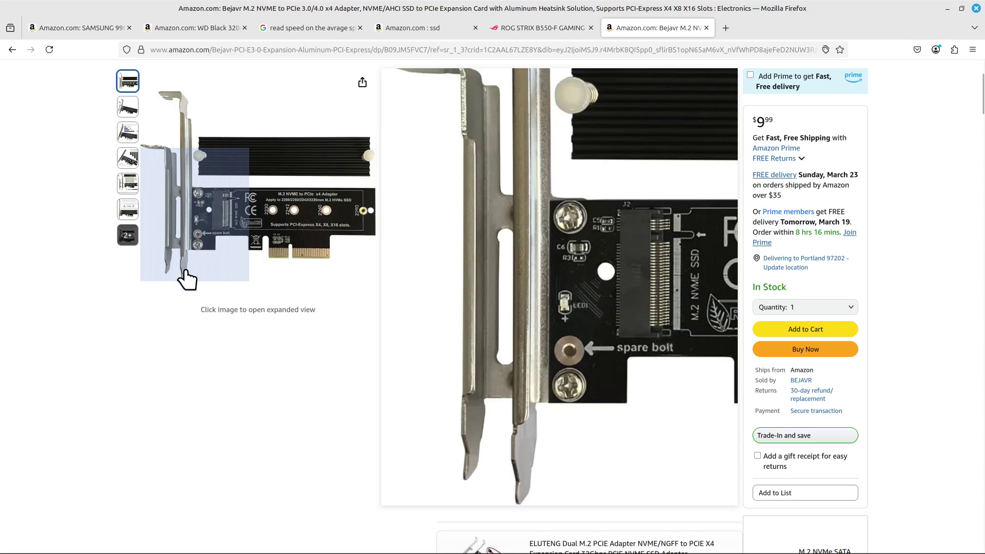
mouse_move(129, 109)
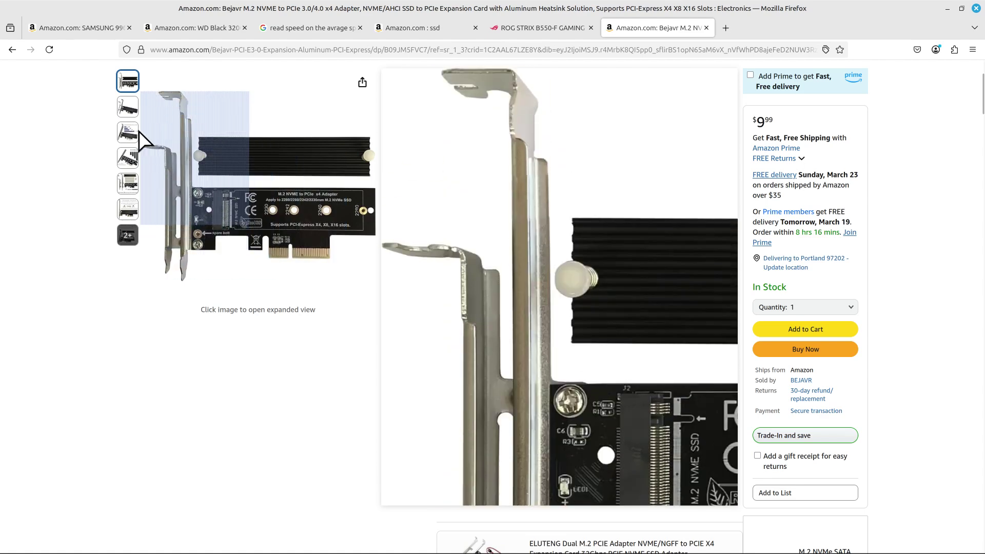
mouse_move(136, 135)
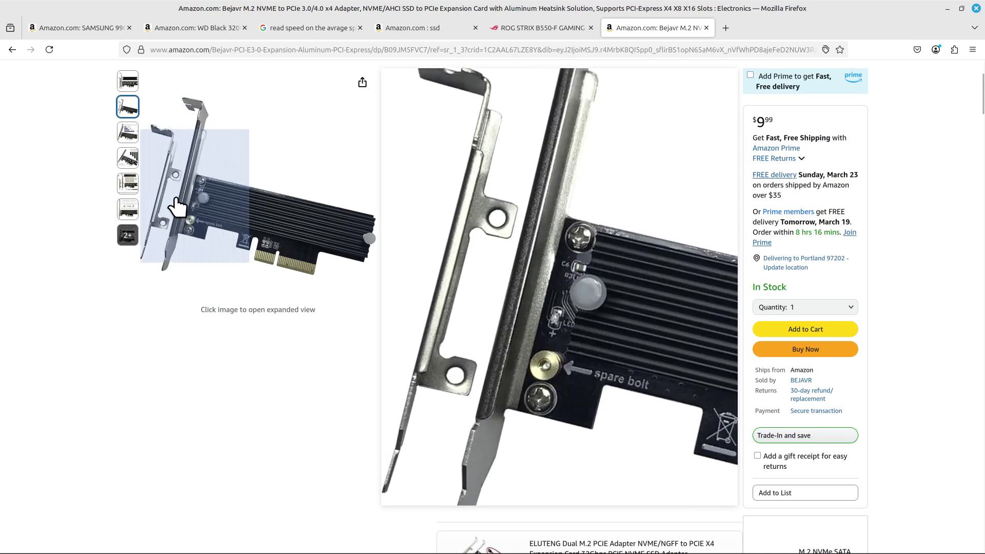
- Preview the adapter photos showing supported M.2 sizes and mounting accessories
mouse_move(131, 161)
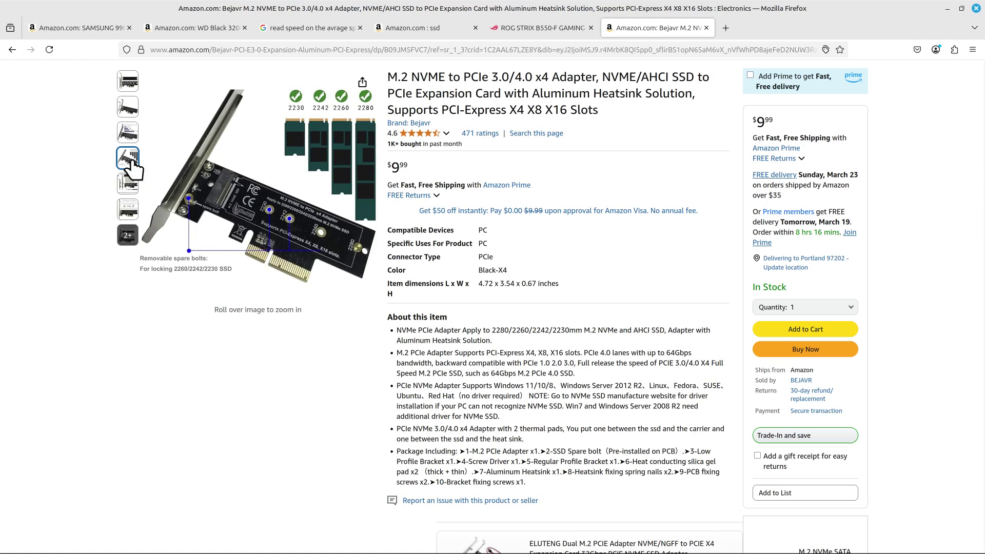
mouse_move(286, 149)
mouse_move(135, 188)
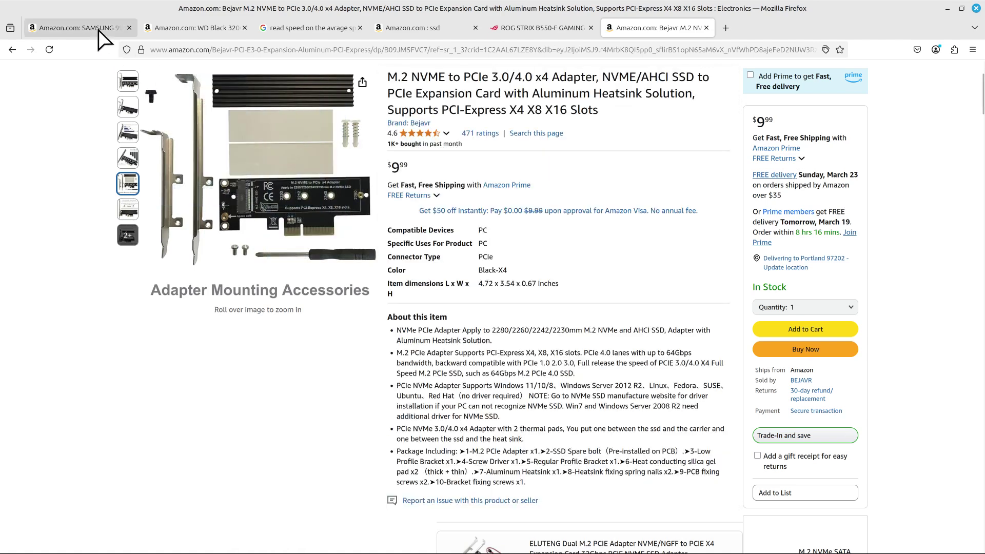
- Compare the Samsung 990 PRO, Bejavr adapter and ROG STRIX B550-F GAMING pages
left_click(99, 30)
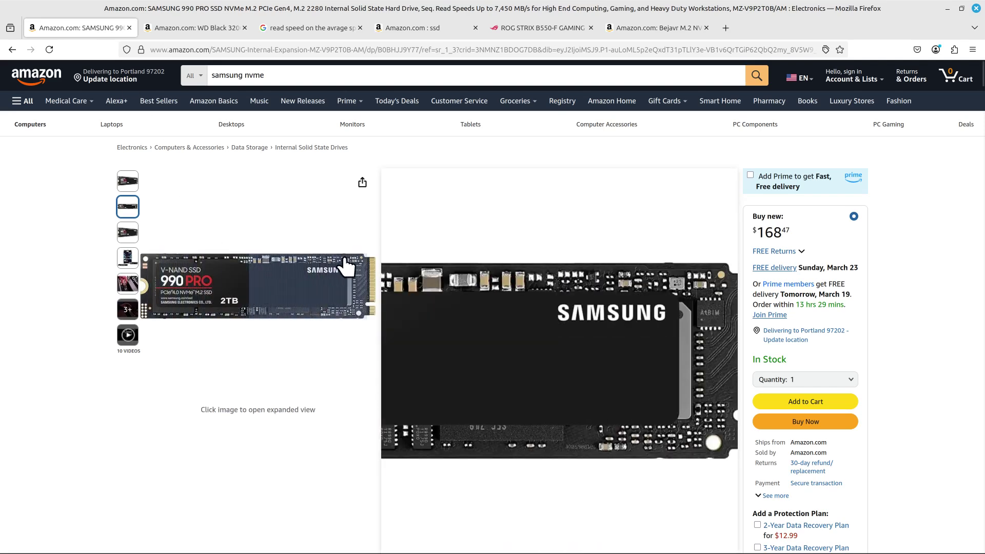
left_click(654, 28)
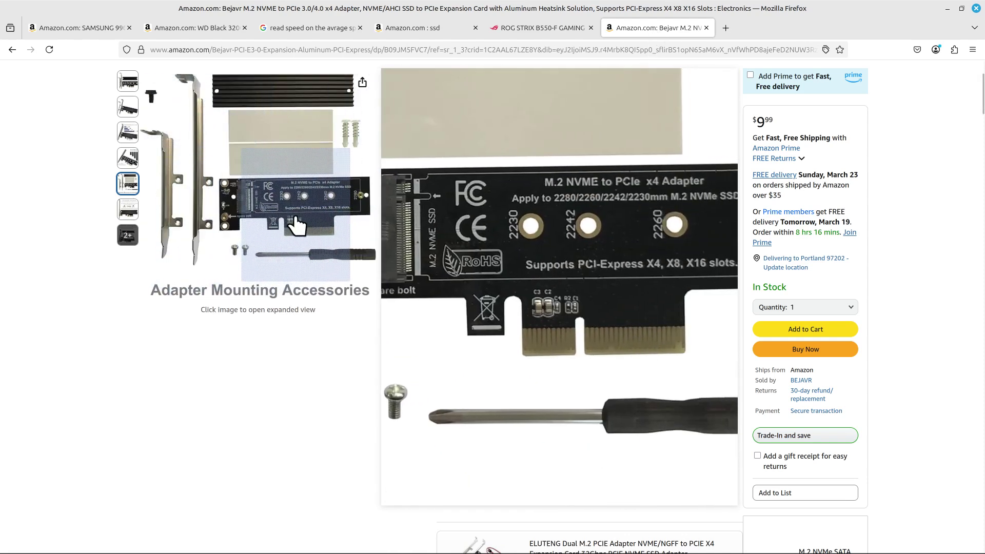
left_click(559, 29)
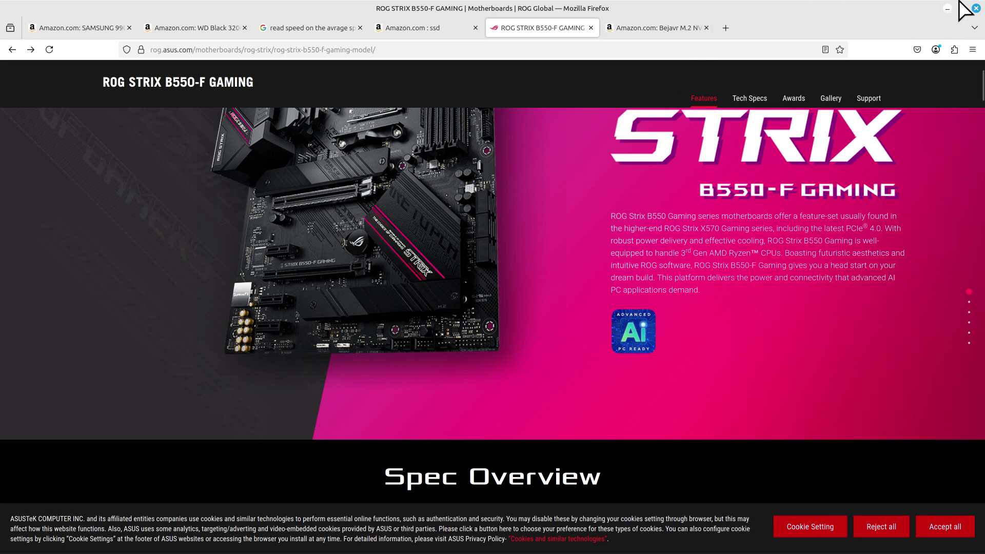
- Close Firefox and the System Reports window
left_click(976, 8)
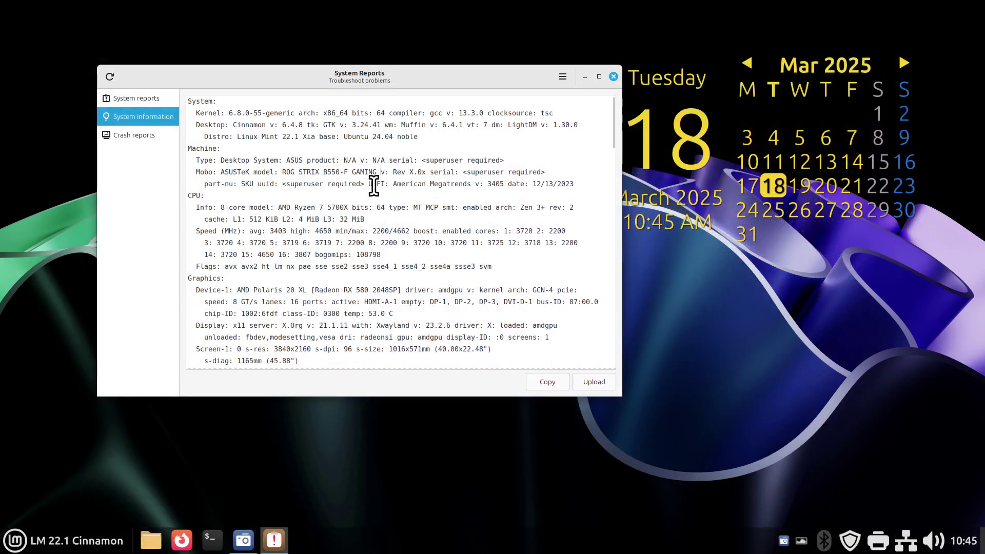
left_click(381, 175)
left_click(614, 77)
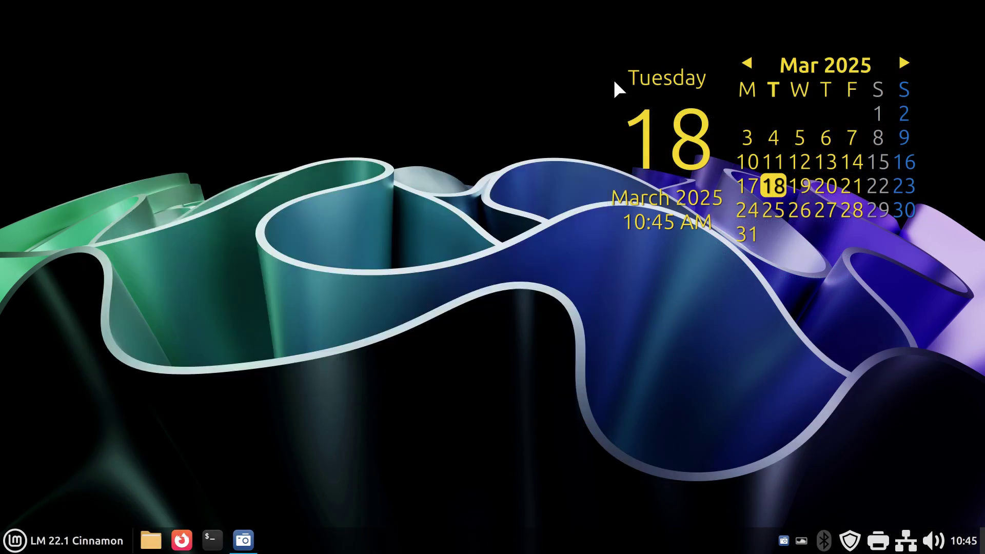
- Run inxi -Fxz in an enlarged Terminal and highlight the Western Digital WD BLACK SN770 1TB drive
left_click(215, 526)
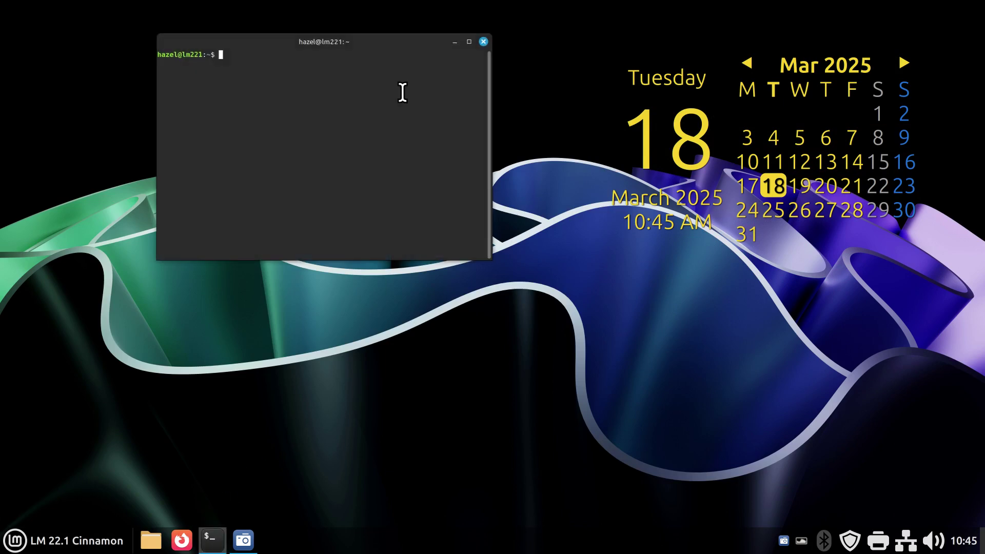
left_click_drag(324, 48, 419, 172)
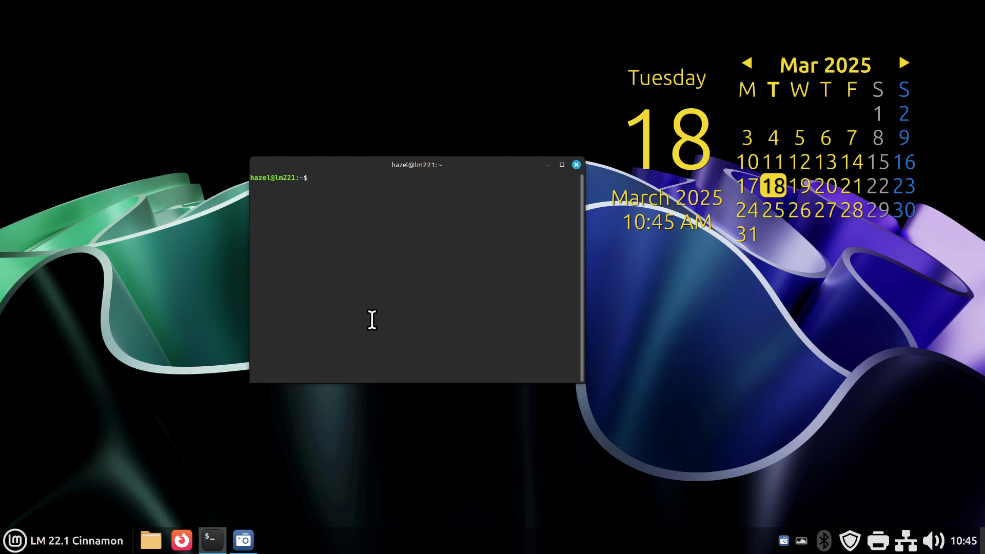
key("ctrl+plus")
key("ctrl+plus")
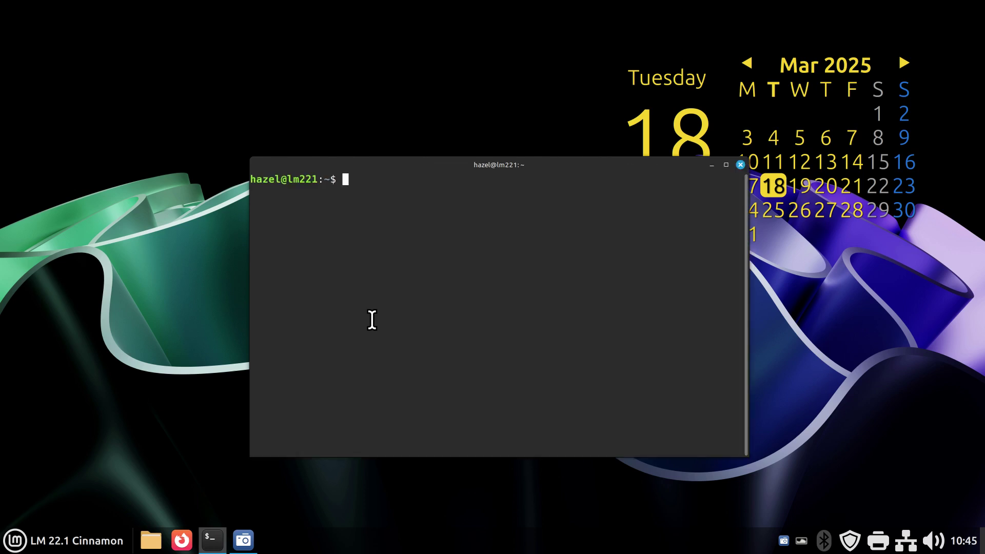
type("inxi -")
type("Fxz")
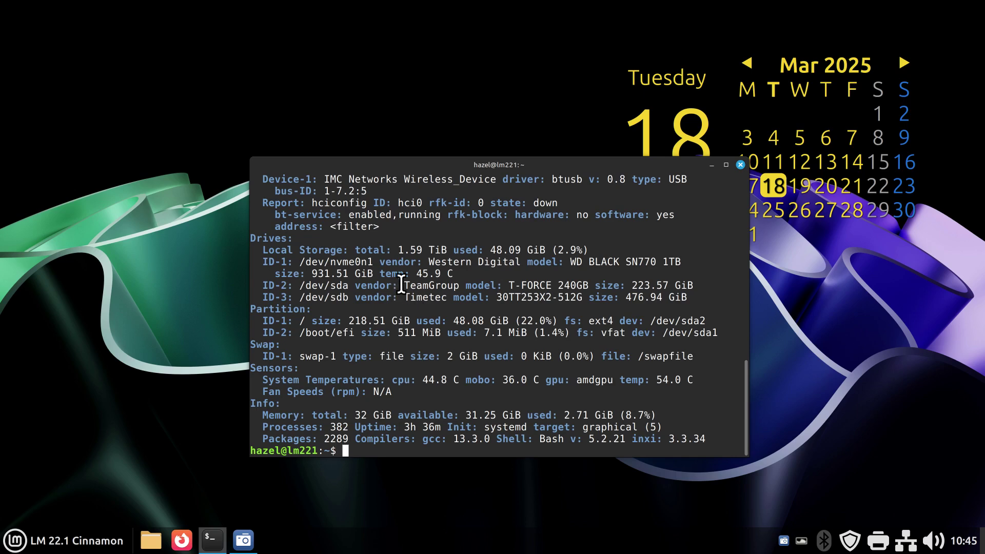
left_click_drag(426, 262, 521, 262)
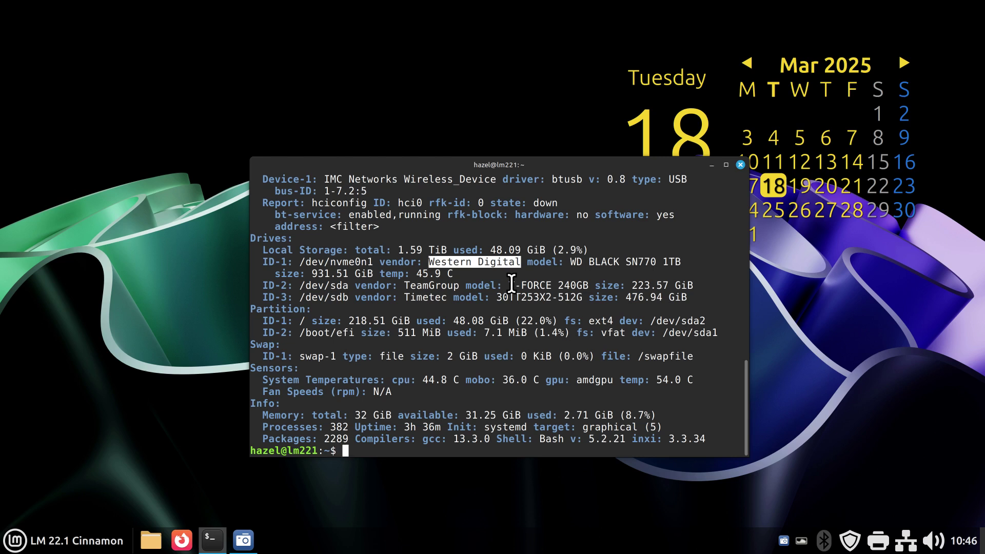
left_click_drag(571, 262, 742, 263)
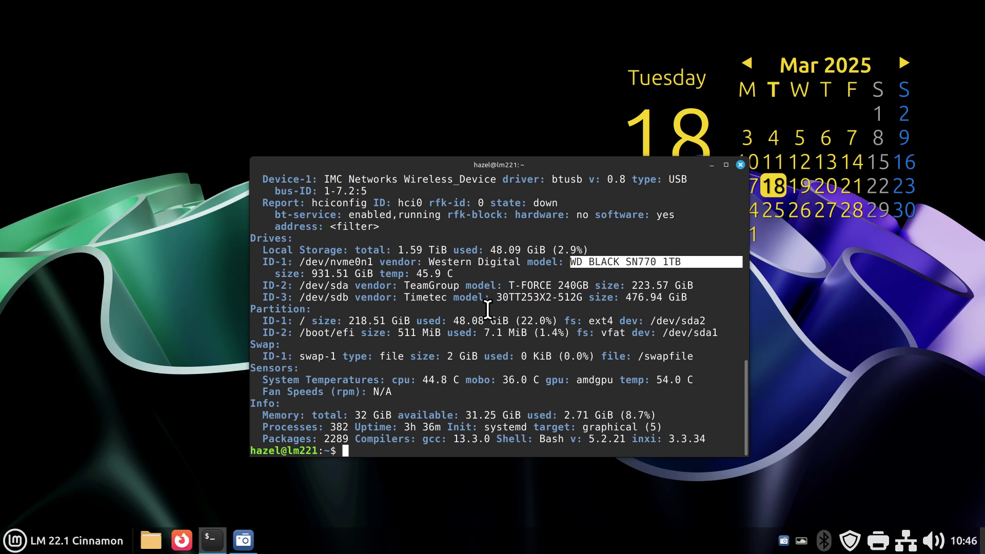
left_click(459, 255)
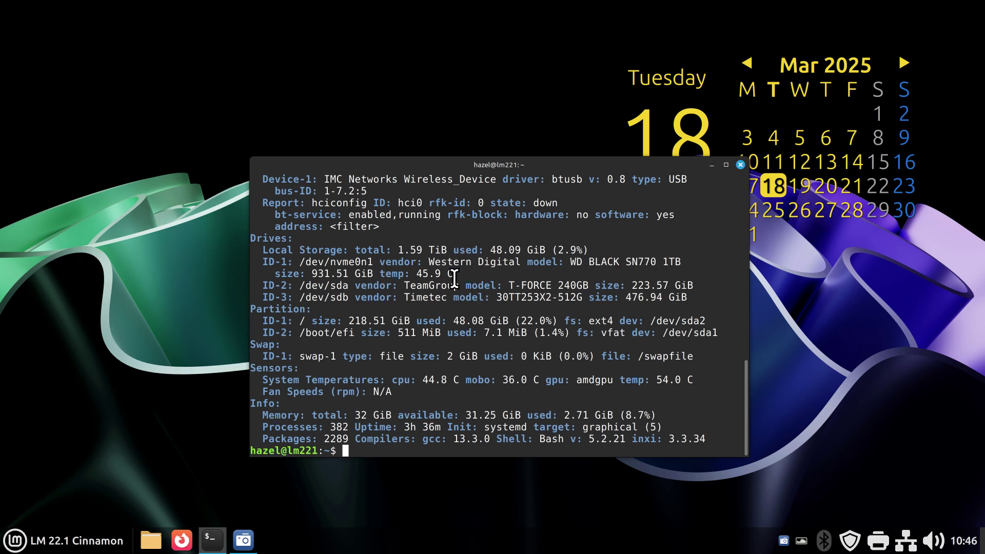
- Copy 'ROG STRIX B550-F GAMING' from the inxi Mobo line and switch to a new Firefox tab
scroll(469, 314, "up", 10)
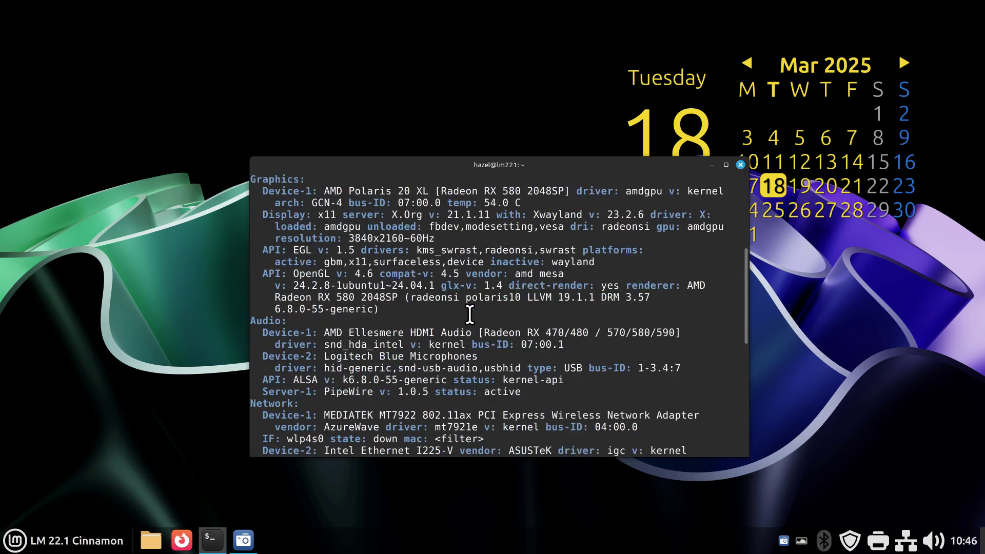
scroll(470, 314, "up", 6)
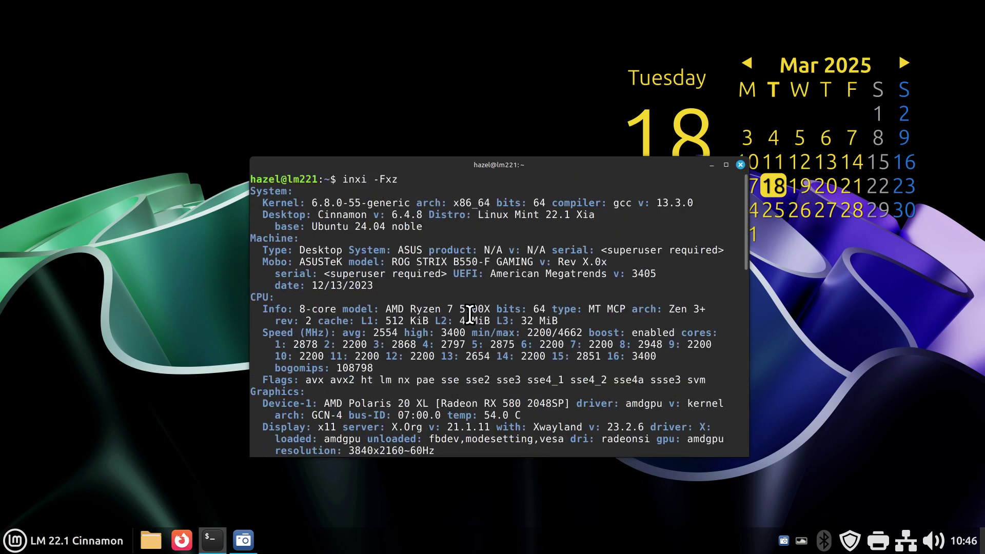
double_click(262, 264)
left_click_drag(393, 262, 535, 263)
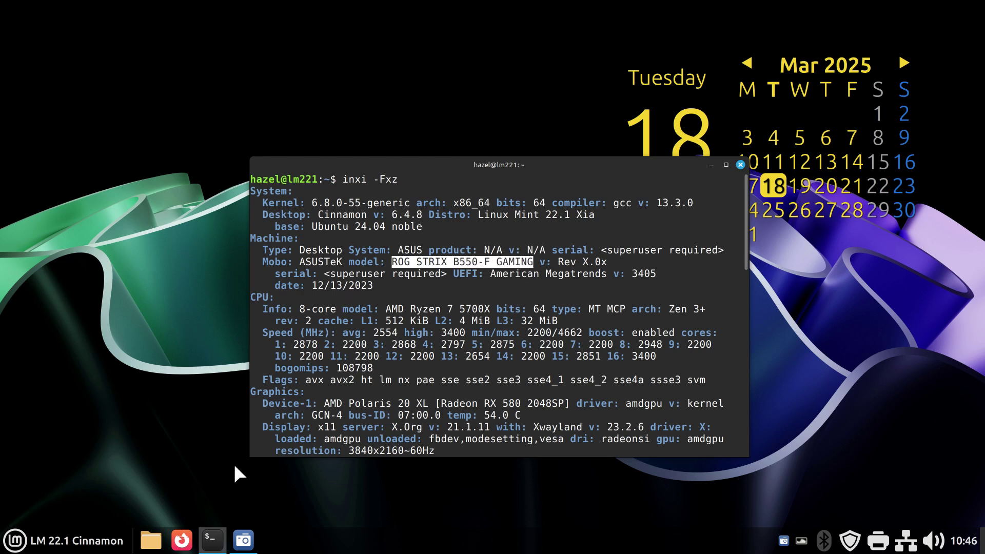
right_click(458, 258)
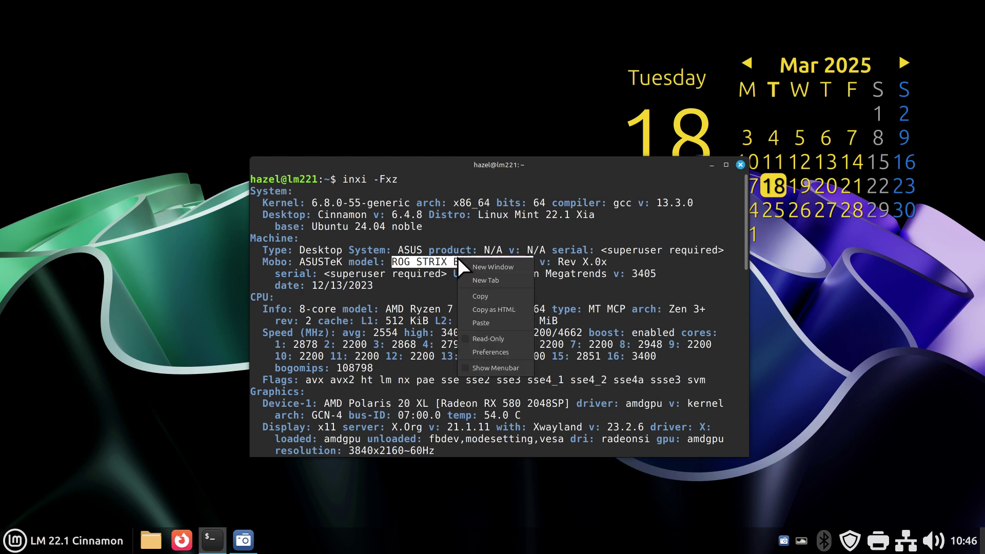
left_click(478, 297)
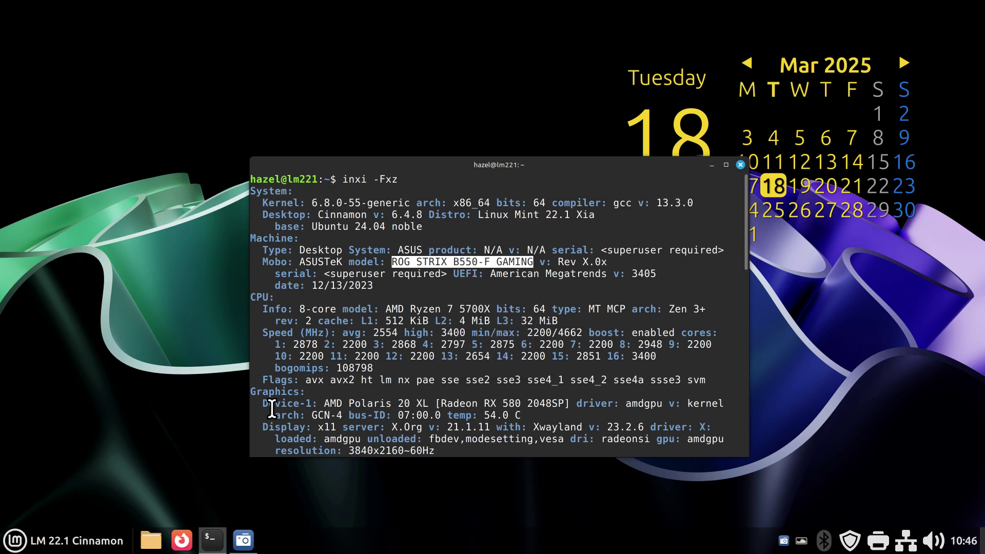
left_click(178, 544)
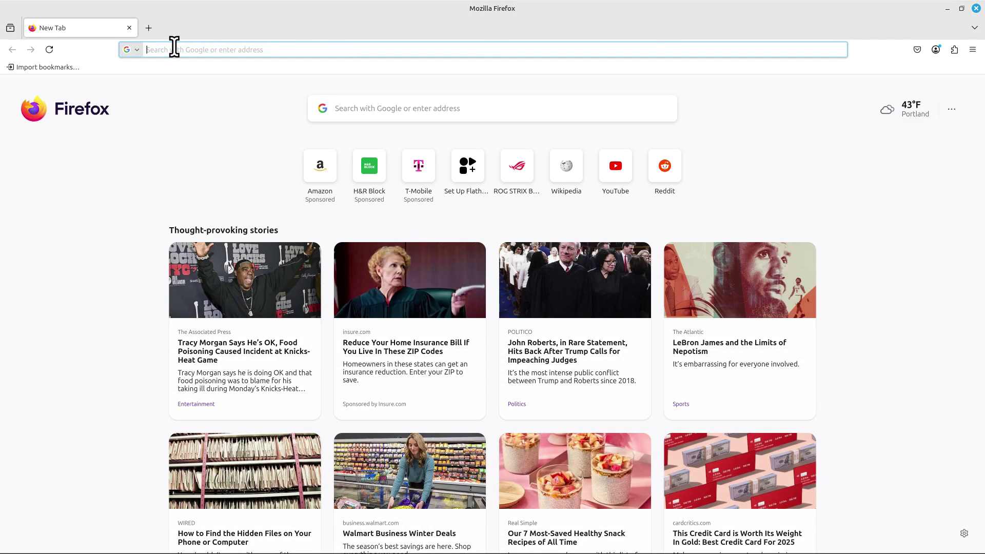
- Search Google for the pasted 'ROG STRIX B550-F GAMING' and open its rog.asus.com product page
right_click(175, 48)
left_click(226, 106)
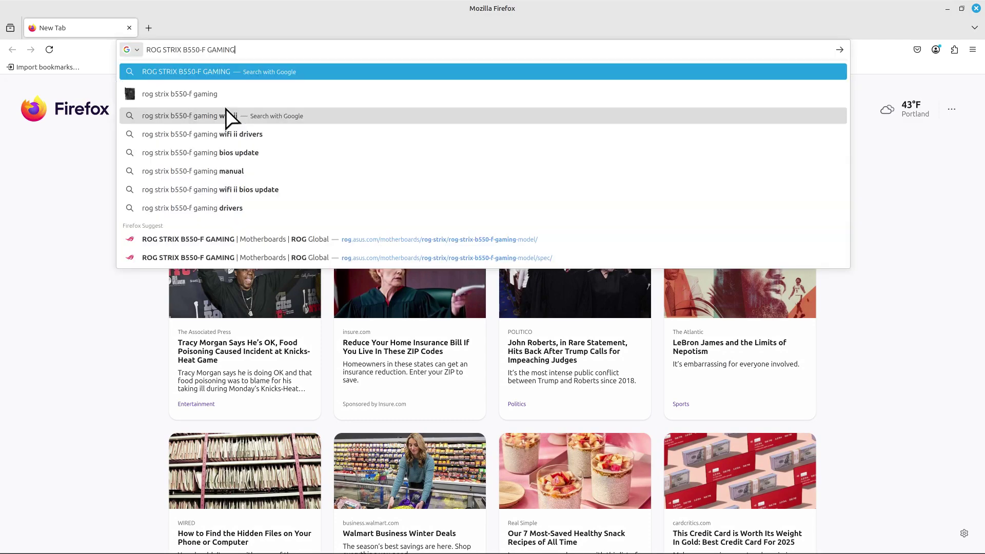
key("Return")
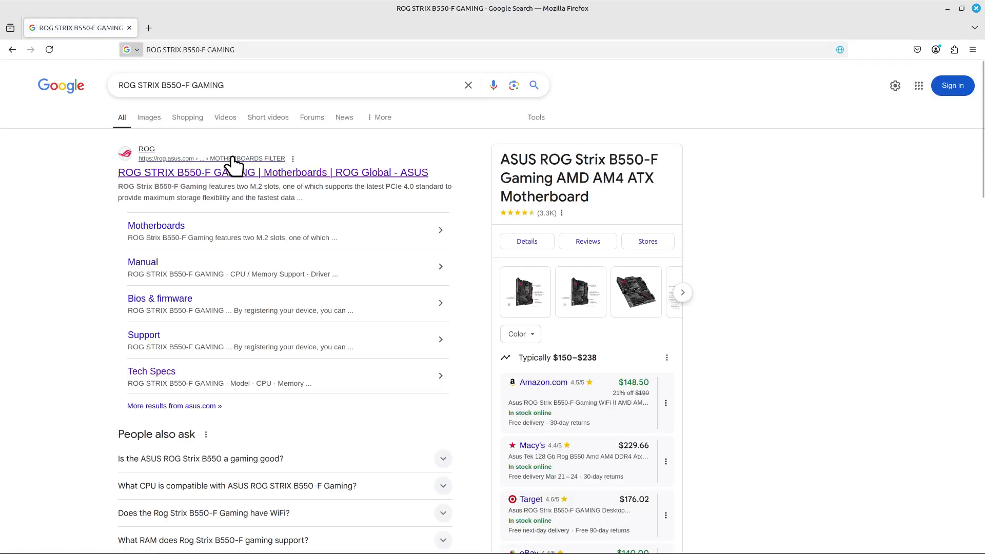
left_click(239, 175)
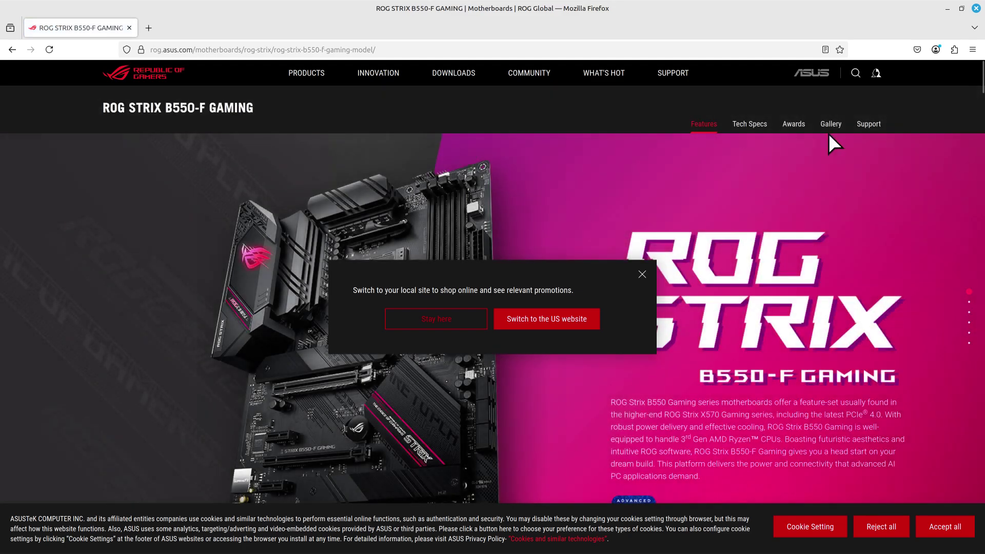
- Close the Firefox window and the Terminal window holding the inxi report
left_click(976, 8)
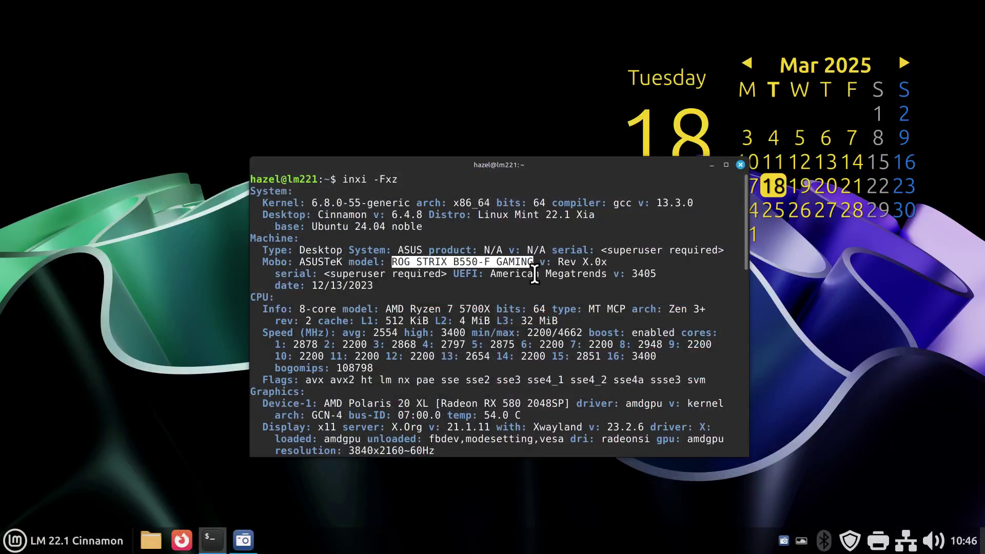
left_click(741, 165)
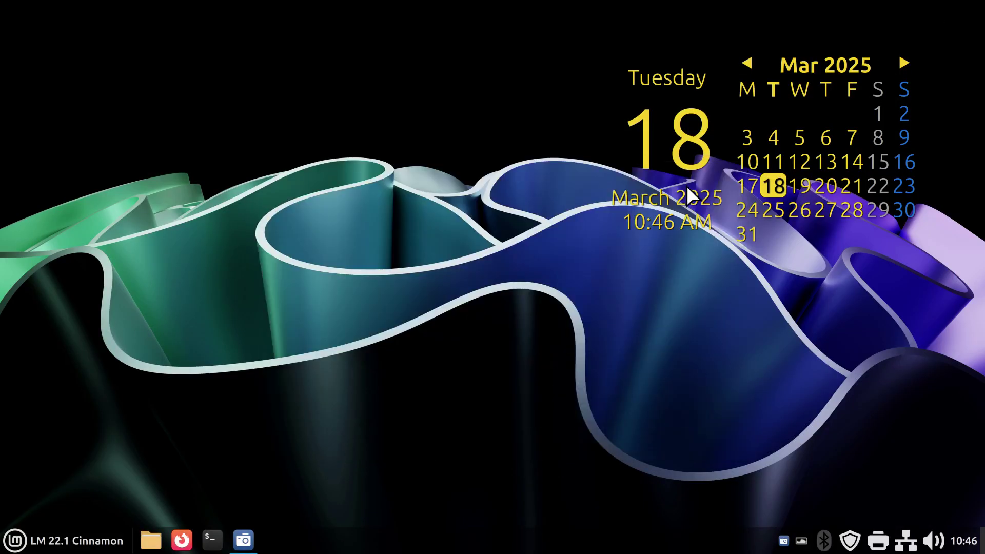